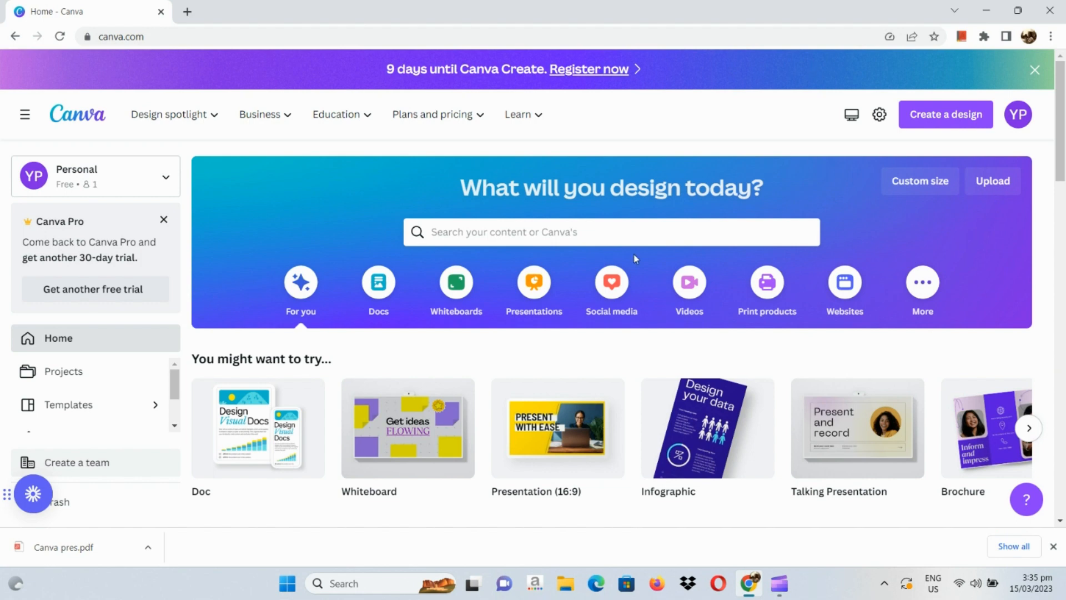
Step: Open the custom size settings for a new design and leave the width empty
scroll(634, 254, up, 4)
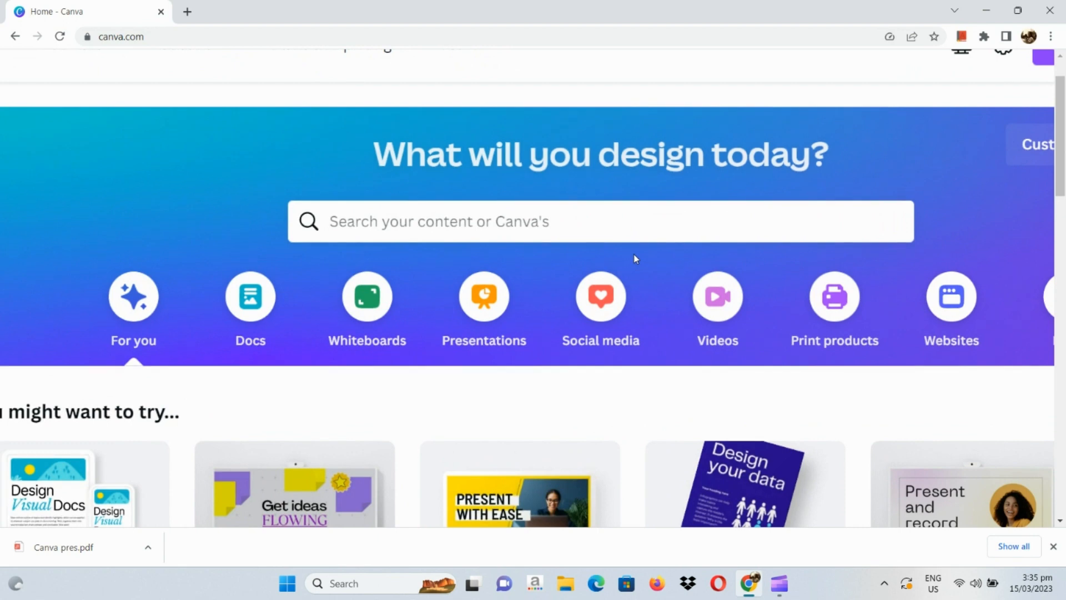
scroll(636, 259, right, 1)
scroll(636, 259, right, 3)
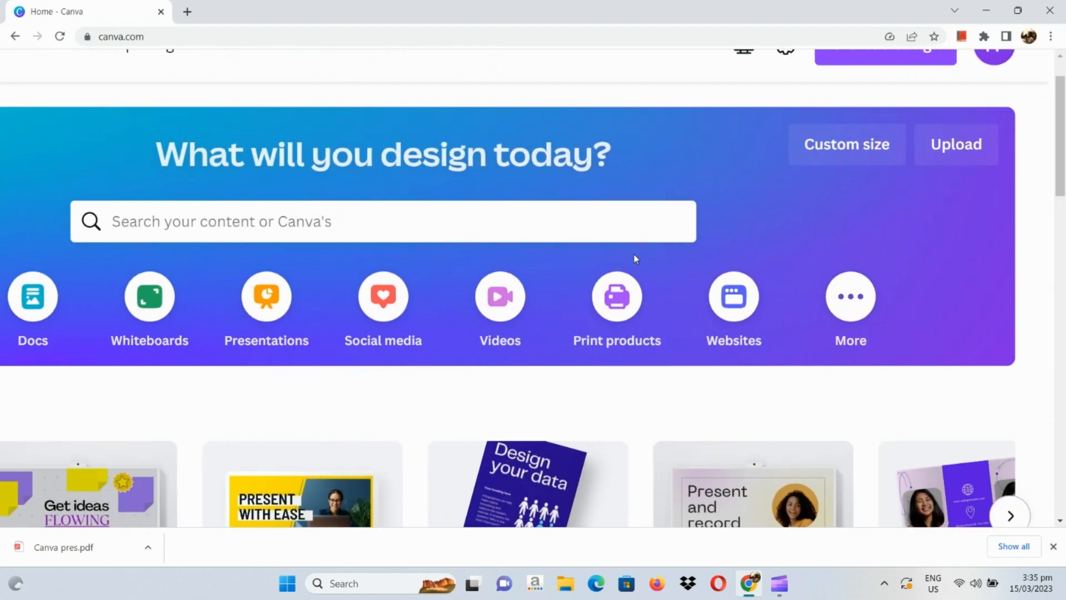
scroll(828, 123, up, 2)
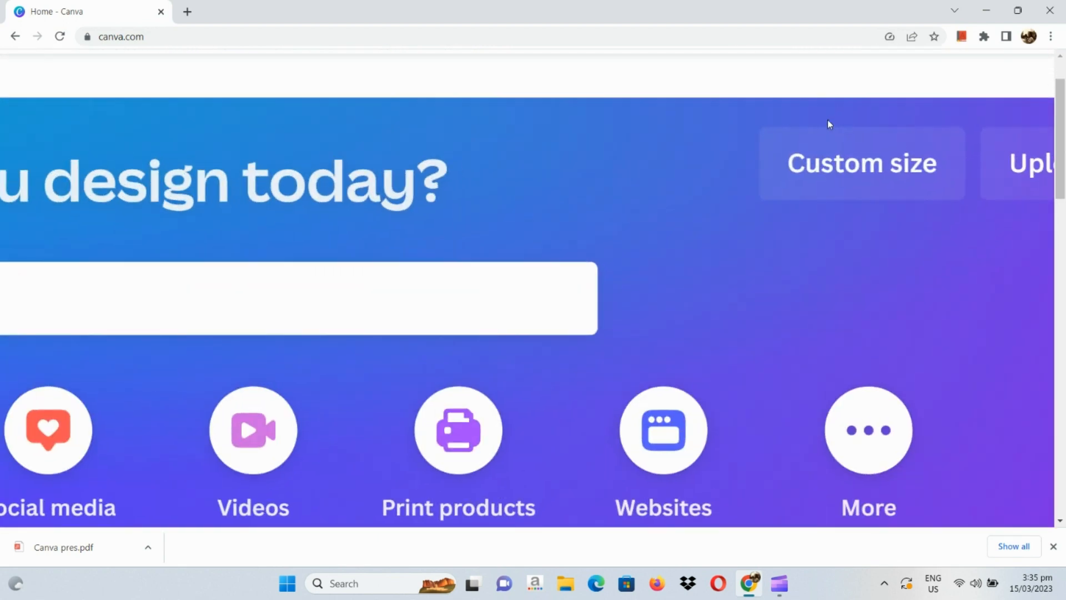
scroll(819, 183, up, 1)
scroll(819, 184, right, 2)
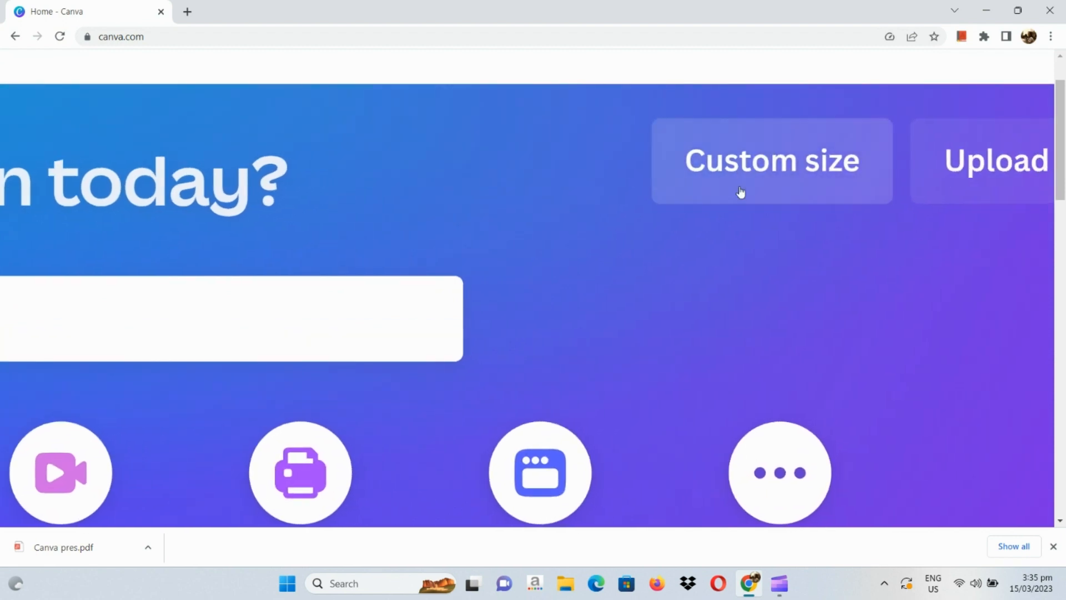
scroll(741, 191, down, 3)
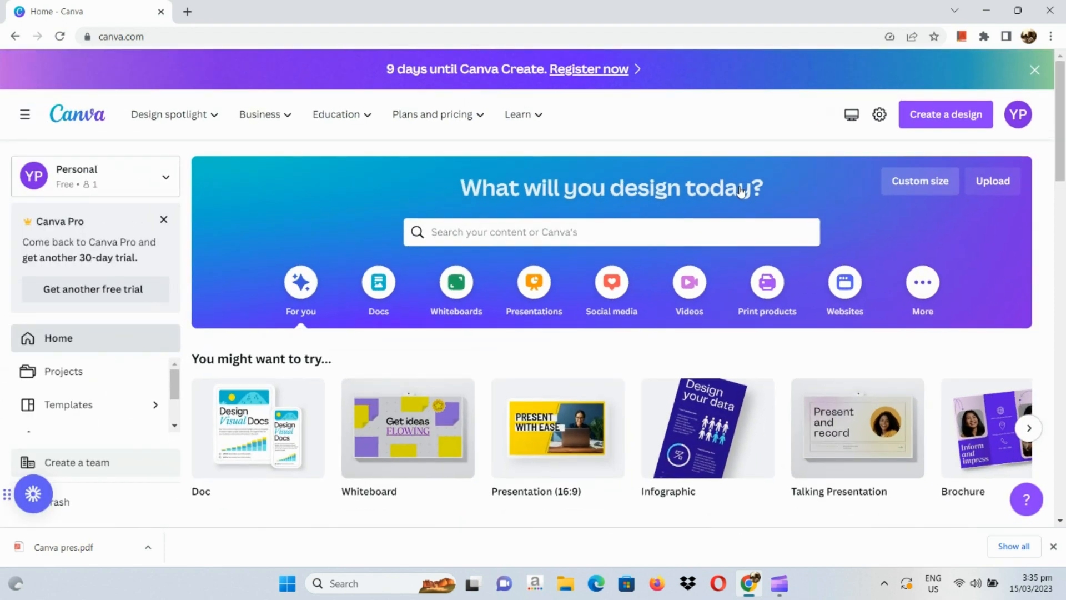
click(913, 181)
text(12)
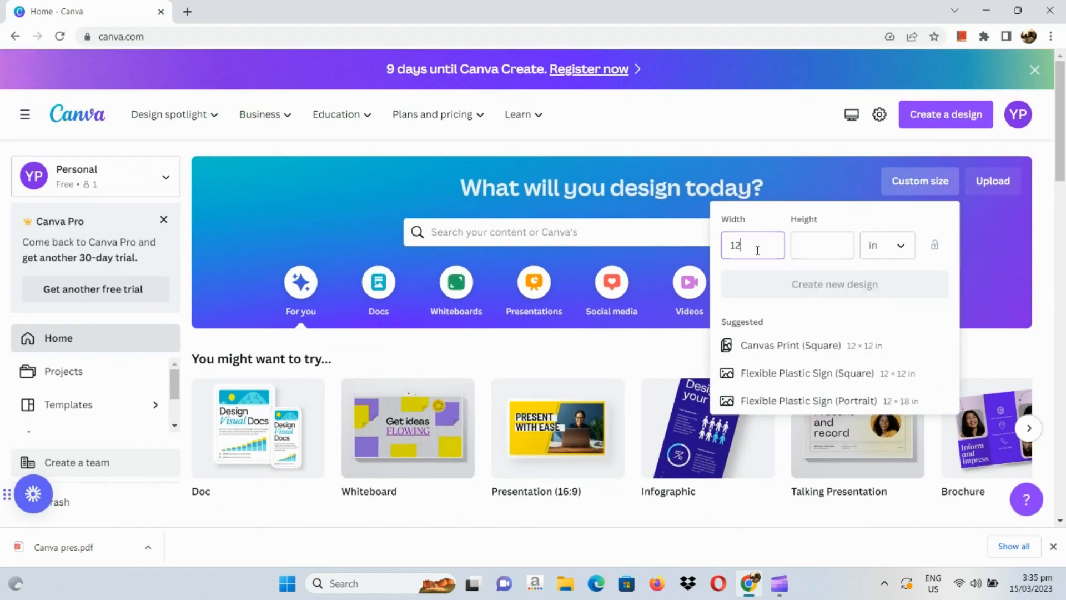
key(BackSpace)
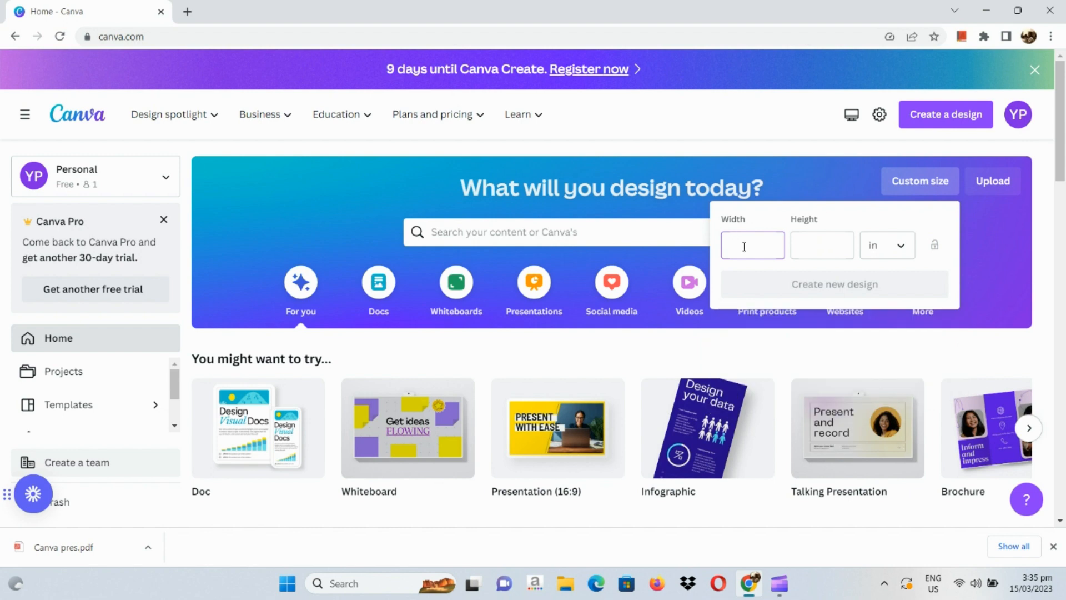
Step: Examine the measurement units offered for the custom design size
scroll(761, 232, up, 5)
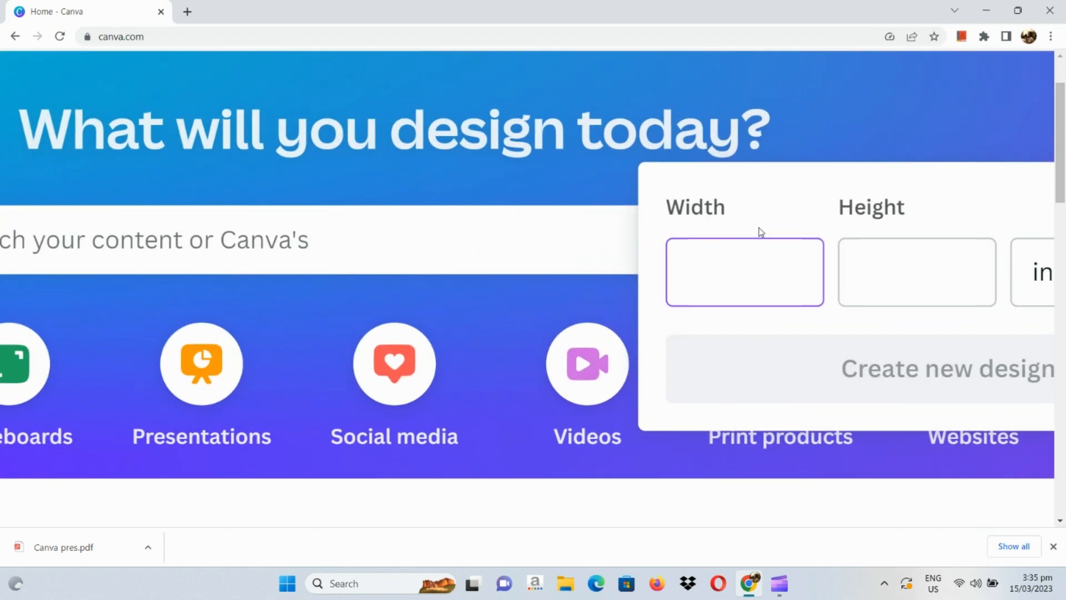
scroll(760, 232, right, 3)
scroll(760, 232, right, 2)
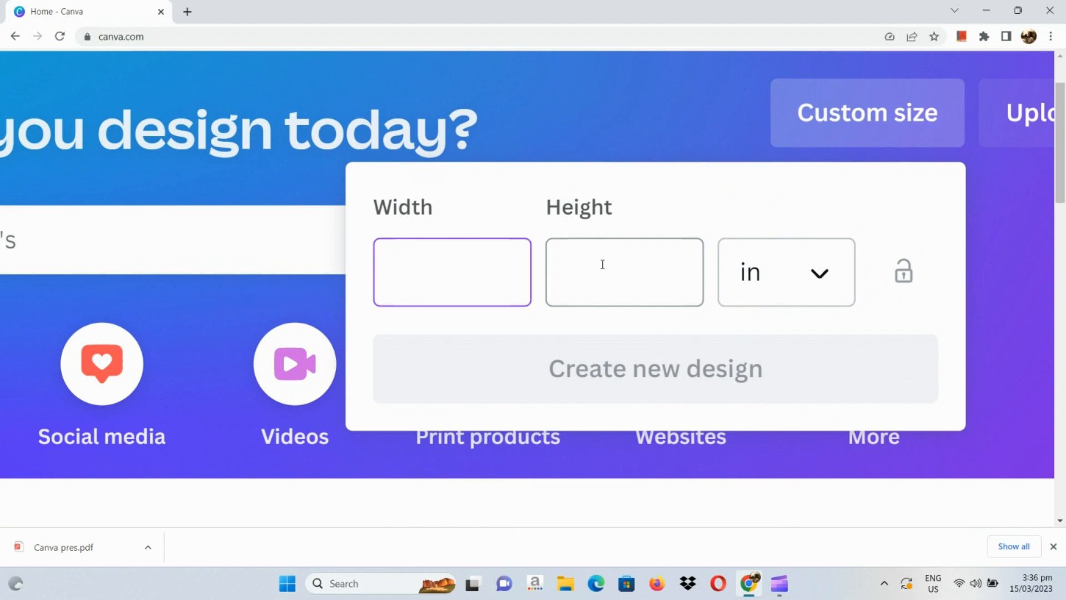
click(766, 290)
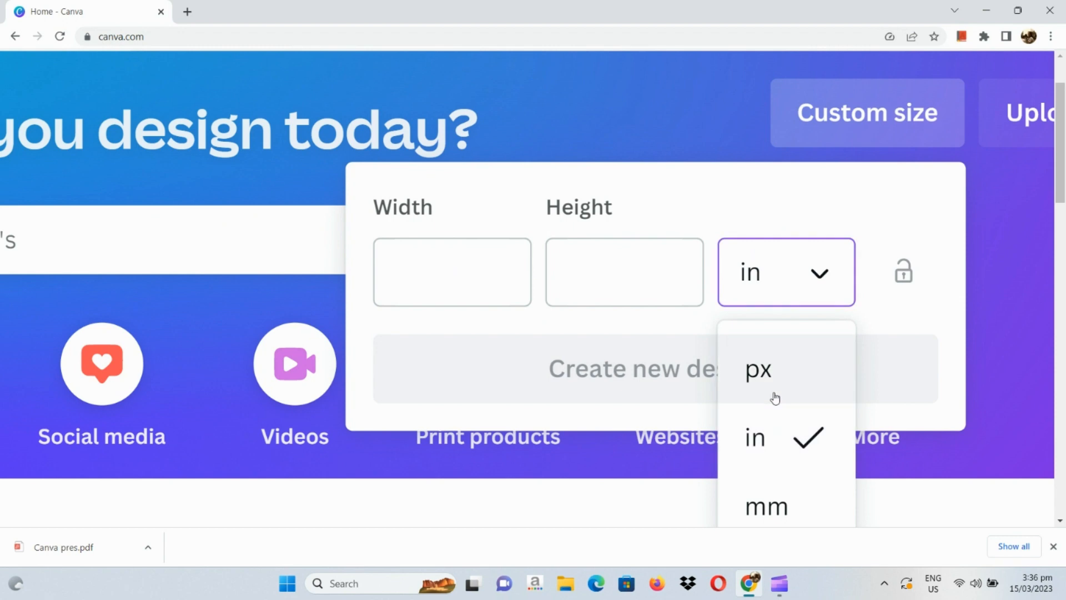
scroll(775, 398, down, 1)
scroll(765, 404, down, 1)
scroll(756, 375, up, 2)
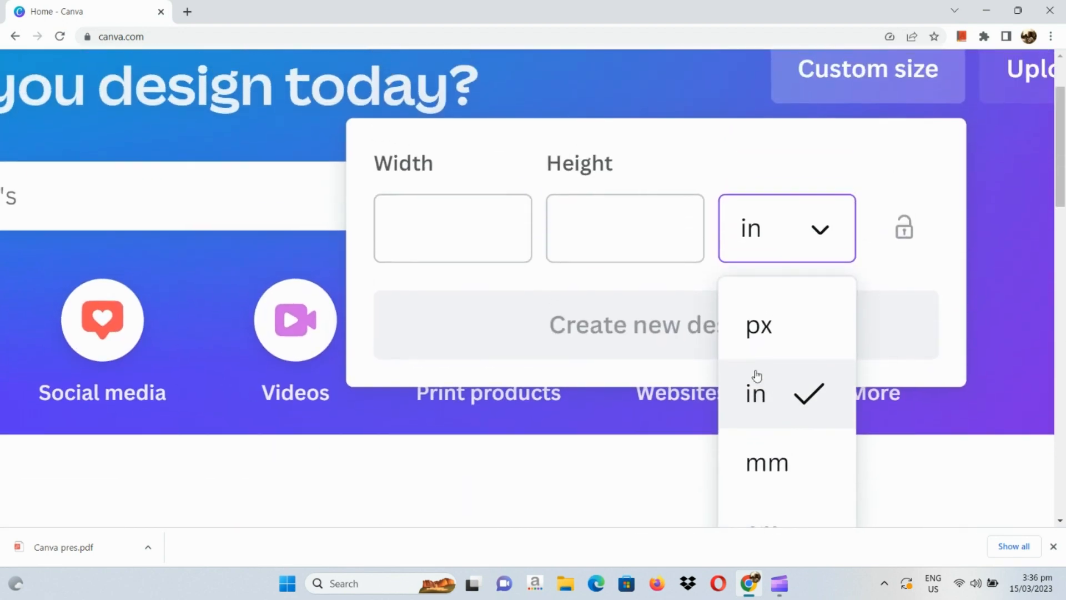
Step: Create a new blank custom-size design 12 in wide and 12 in high
click(446, 229)
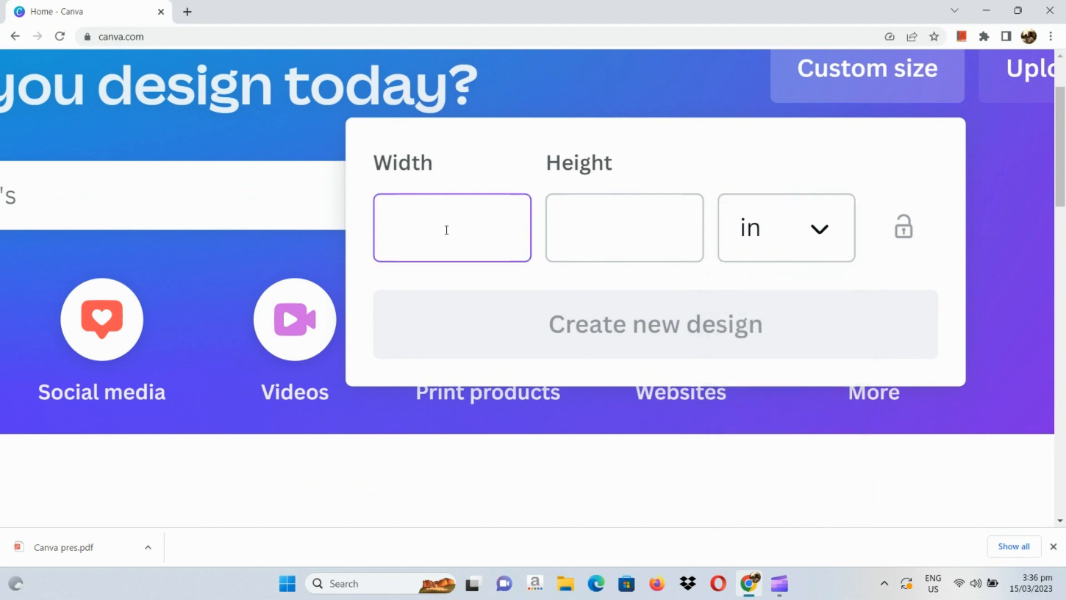
click(569, 216)
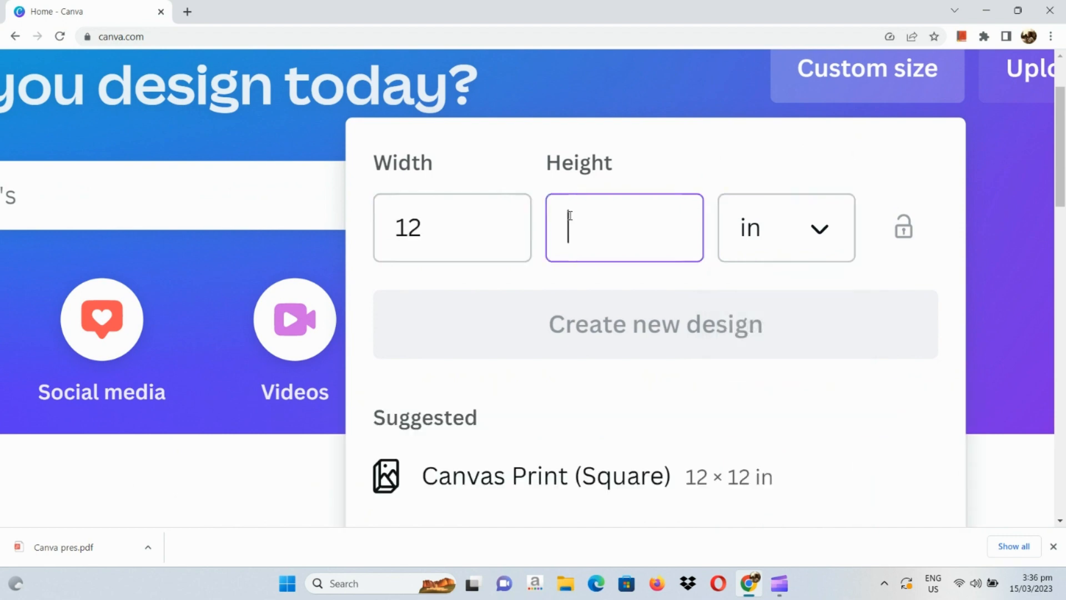
text(12)
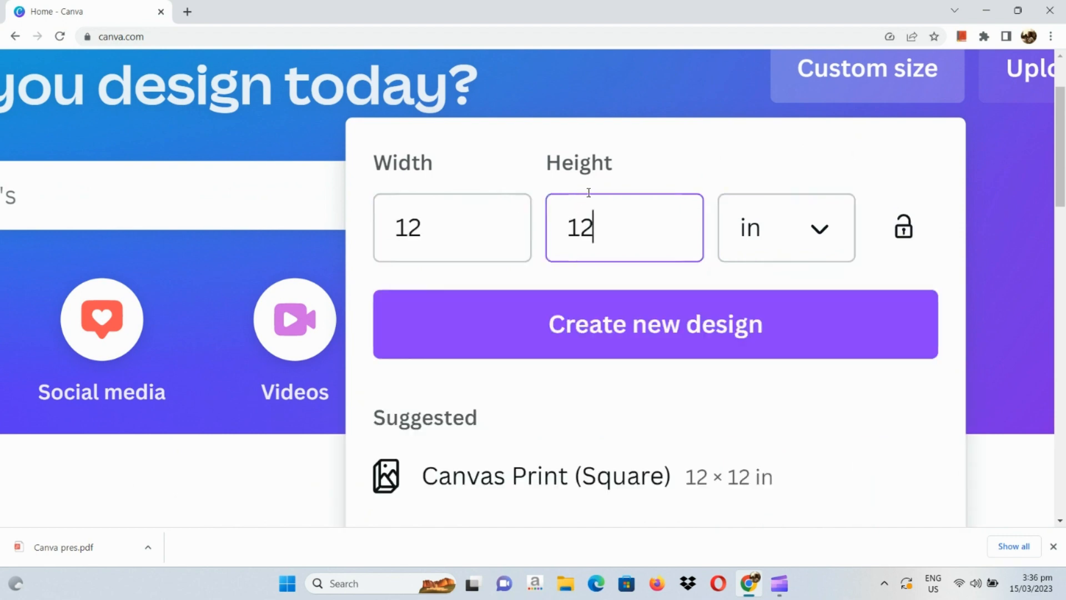
click(776, 311)
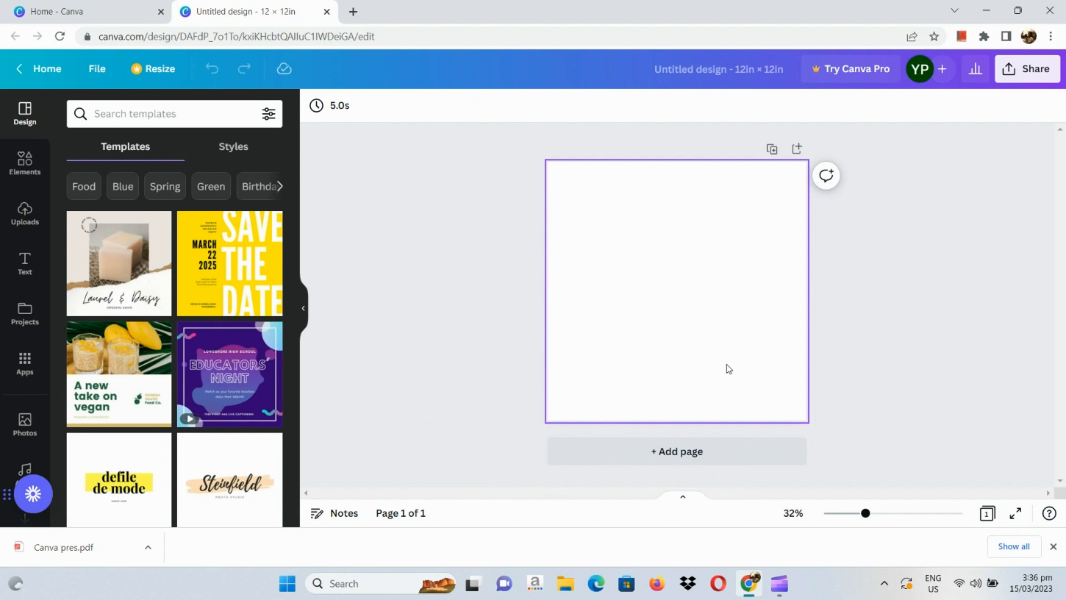
Step: Select the blank page and open its background color options
right_click(728, 369)
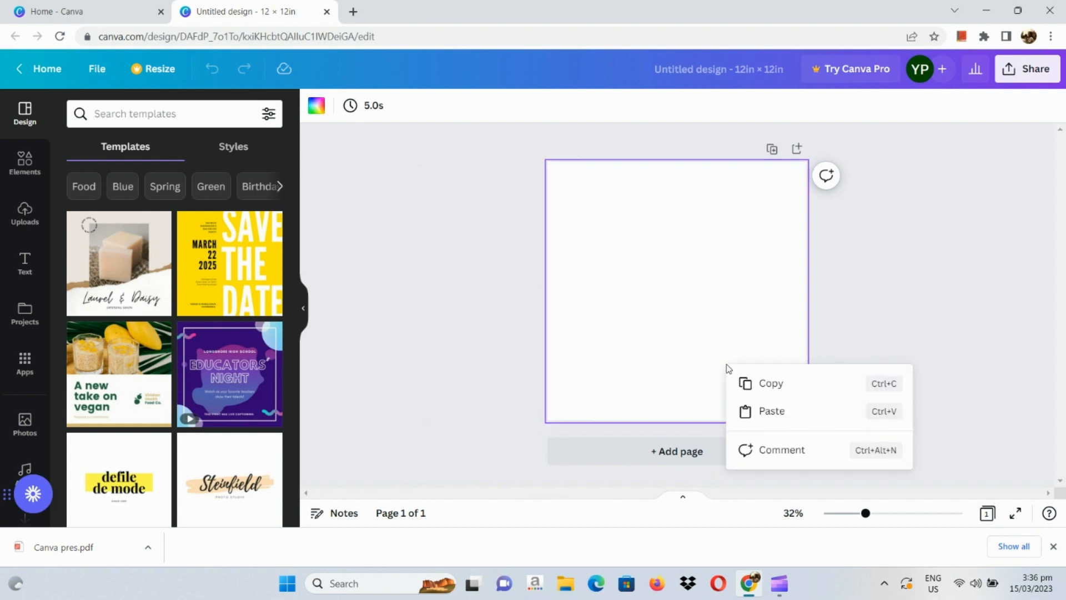
click(620, 232)
scroll(620, 232, up, 3)
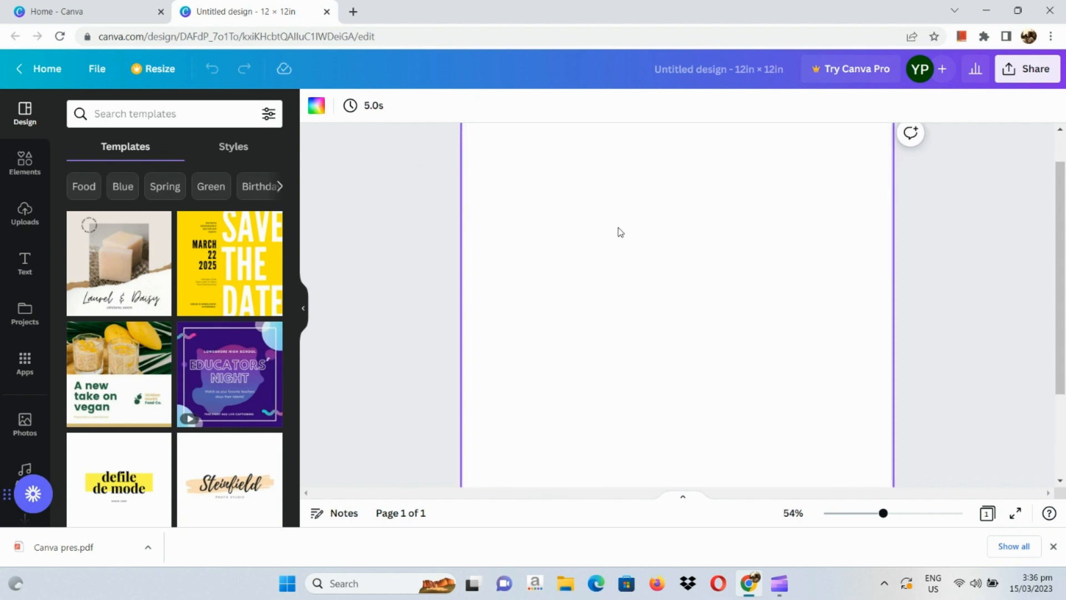
scroll(620, 232, down, 5)
click(323, 115)
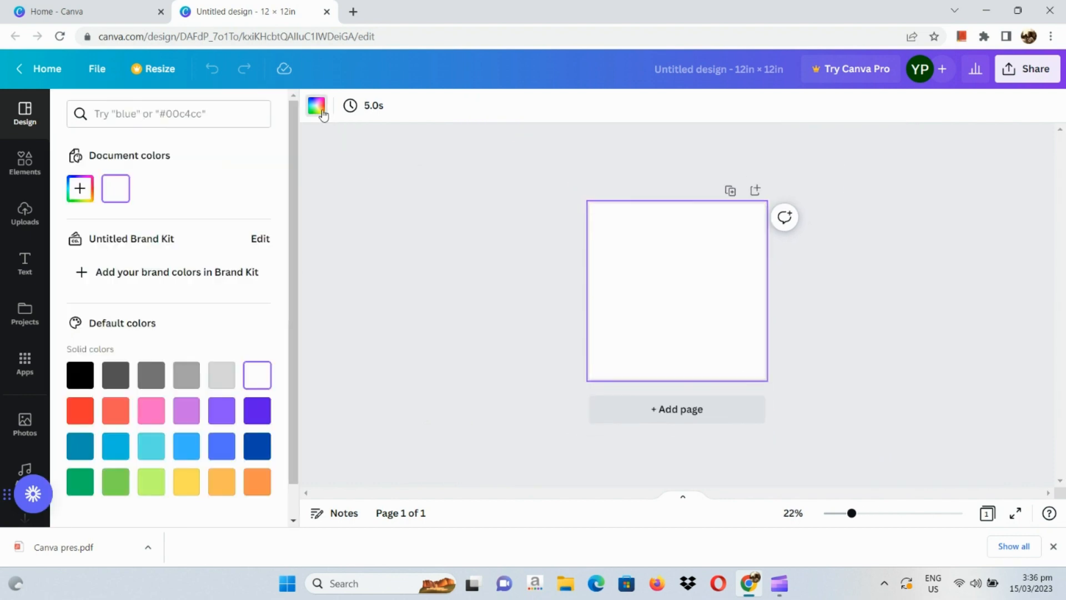
scroll(323, 115, up, 3)
scroll(323, 115, up, 2)
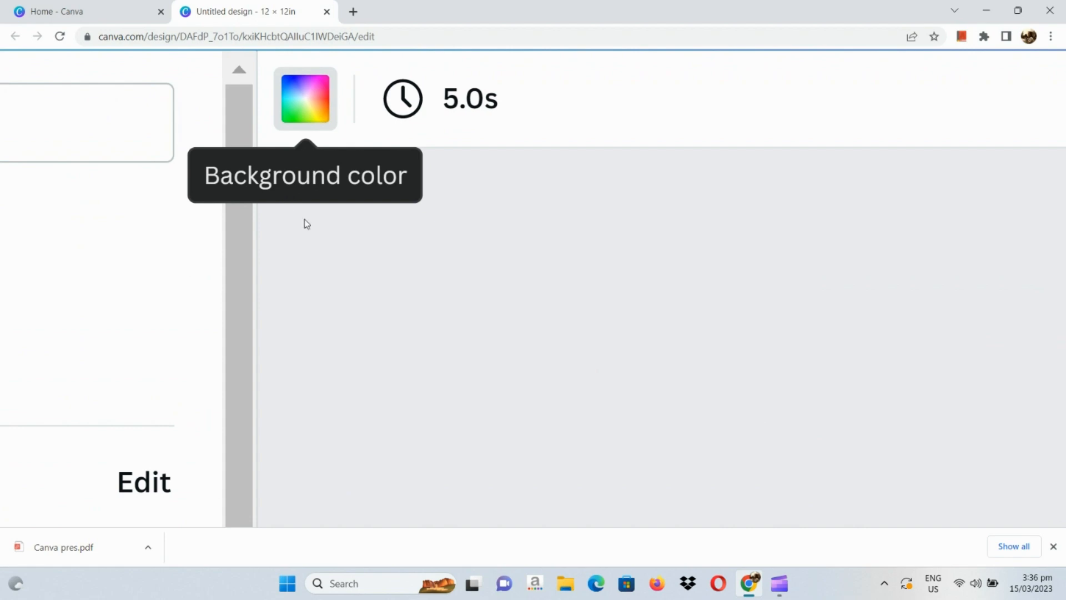
scroll(305, 222, down, 5)
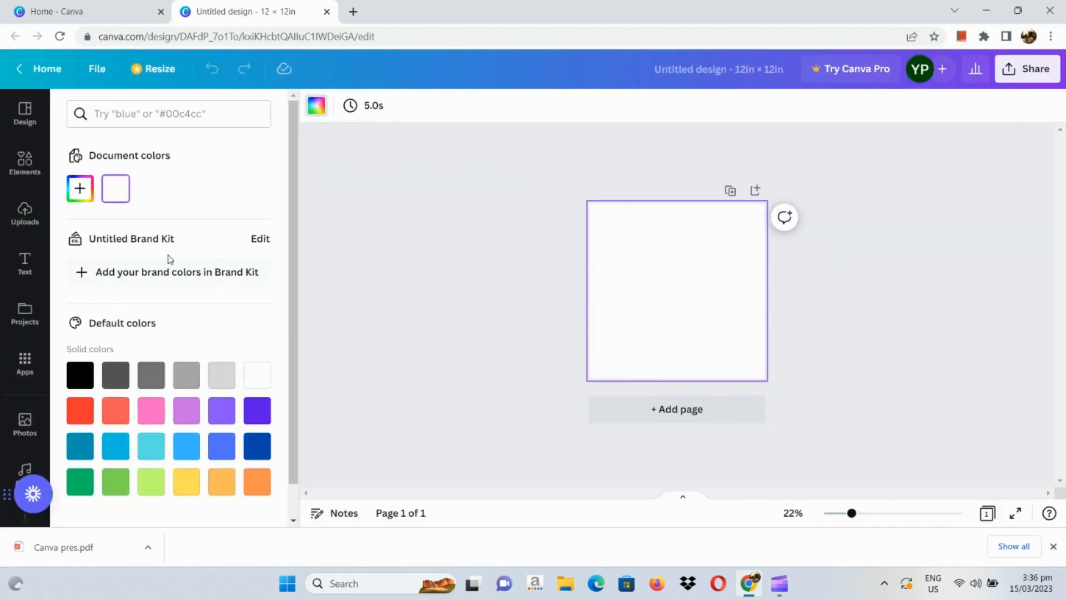
Step: Add a new custom color, the muted reddish brown #AD7B7B, as the page background
scroll(170, 259, down, 1)
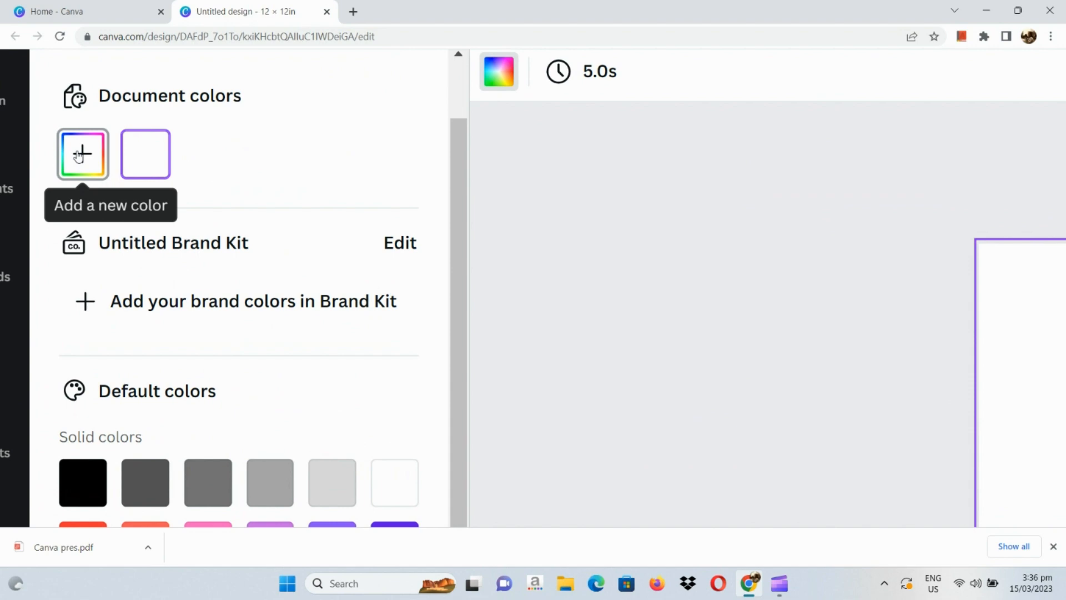
click(79, 155)
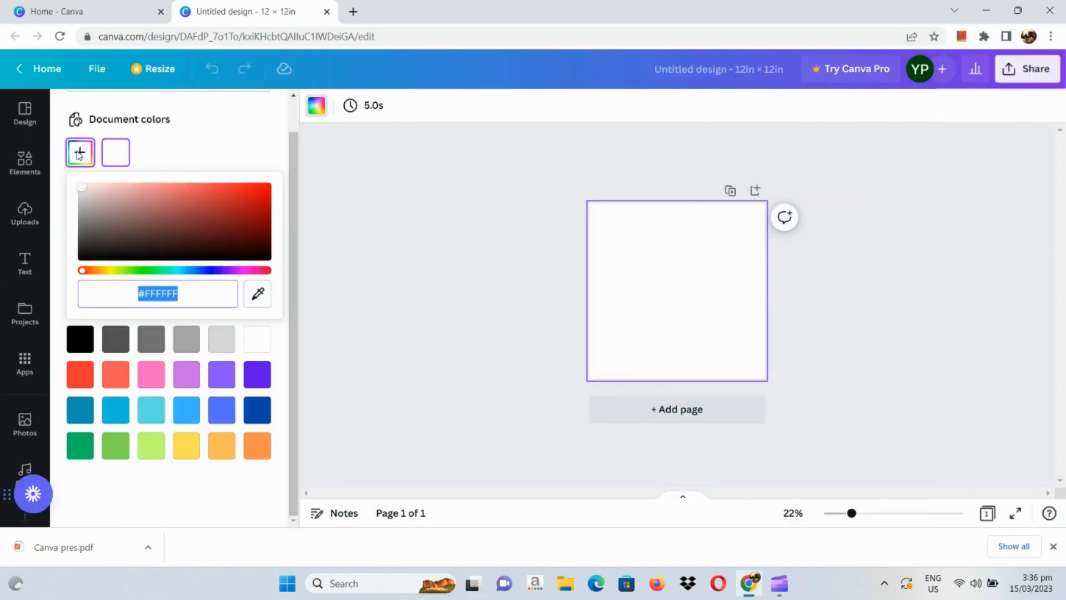
drag(84, 193, 134, 212)
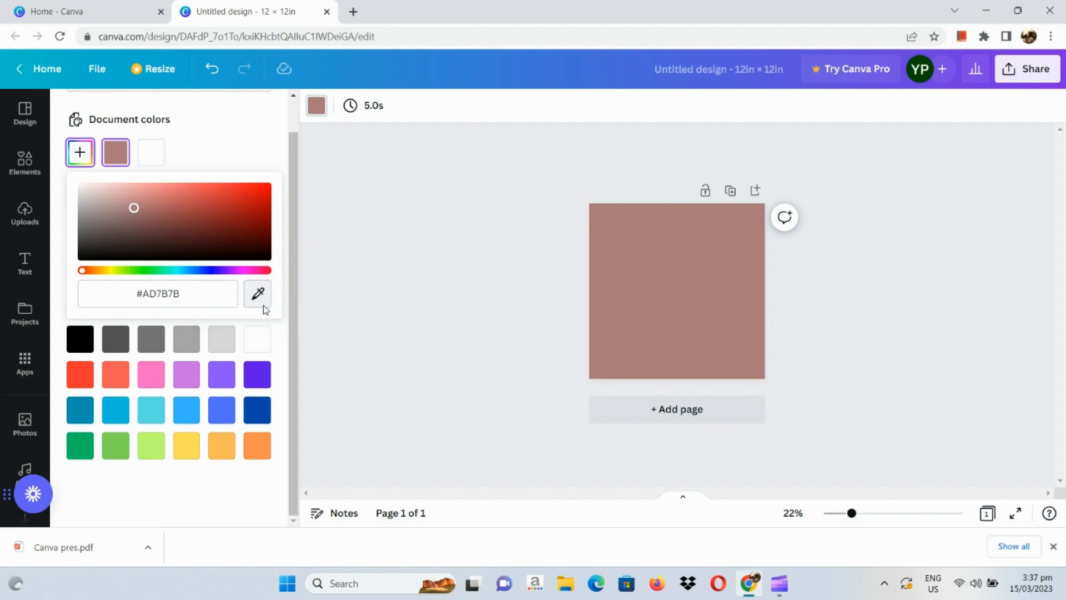
click(623, 265)
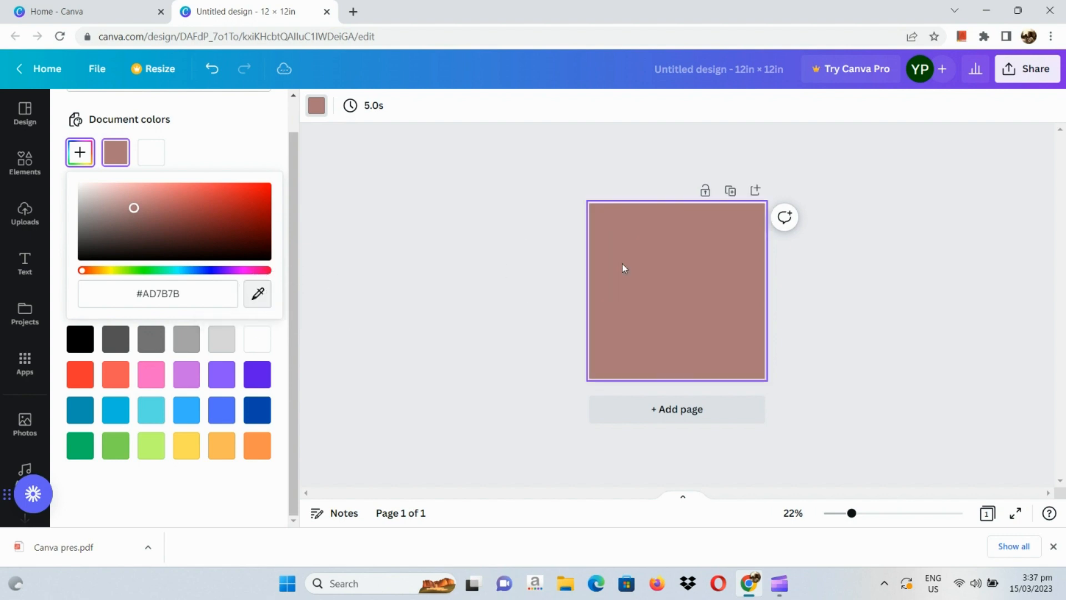
click(428, 268)
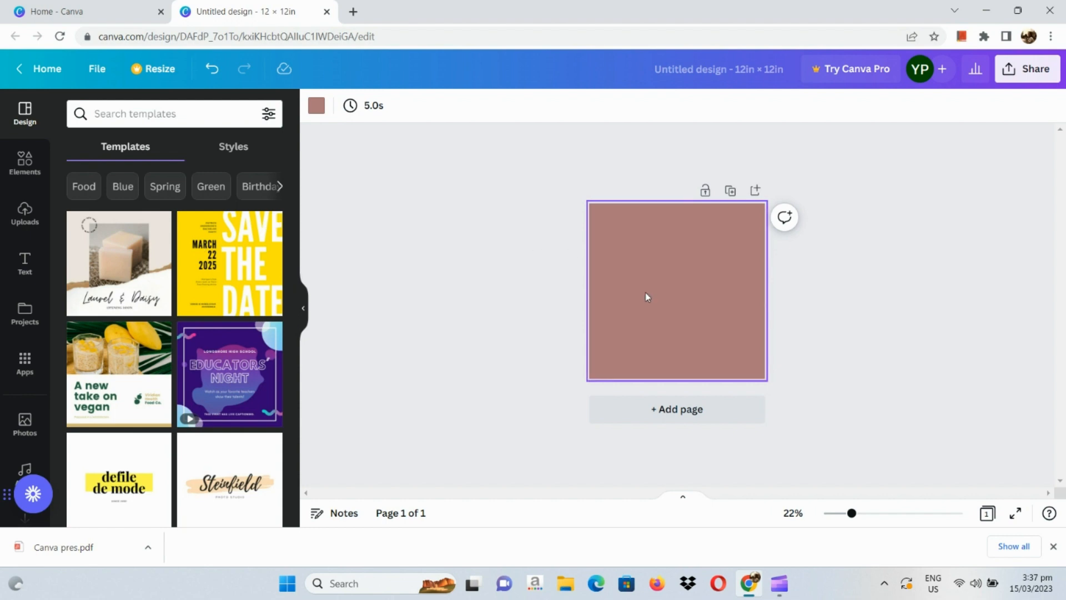
Step: Search the elements library for "person with no face"
scroll(645, 297, up, 5)
scroll(644, 297, down, 6)
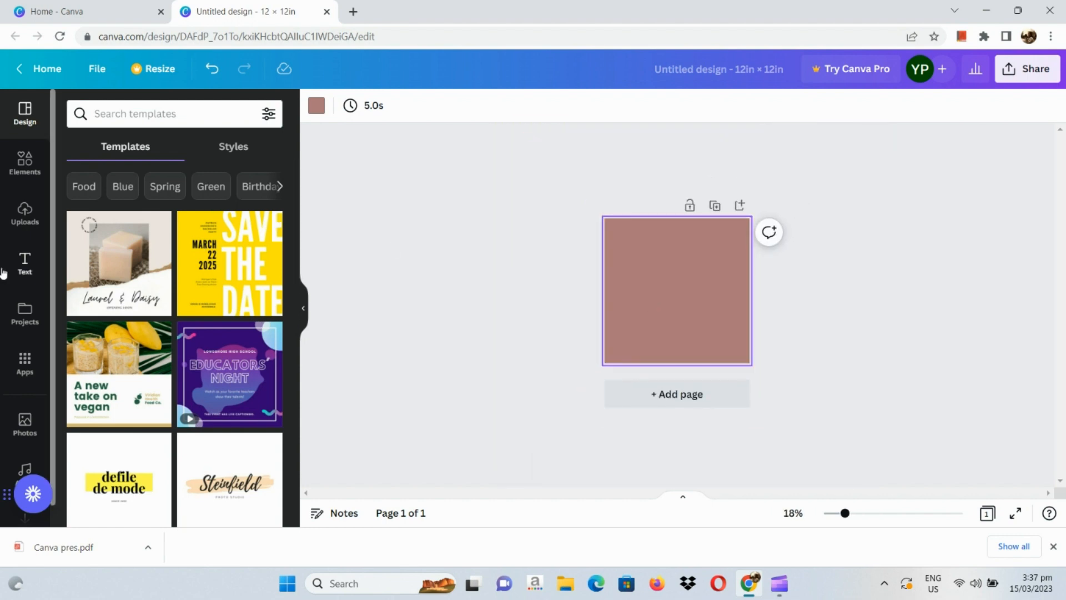
click(44, 153)
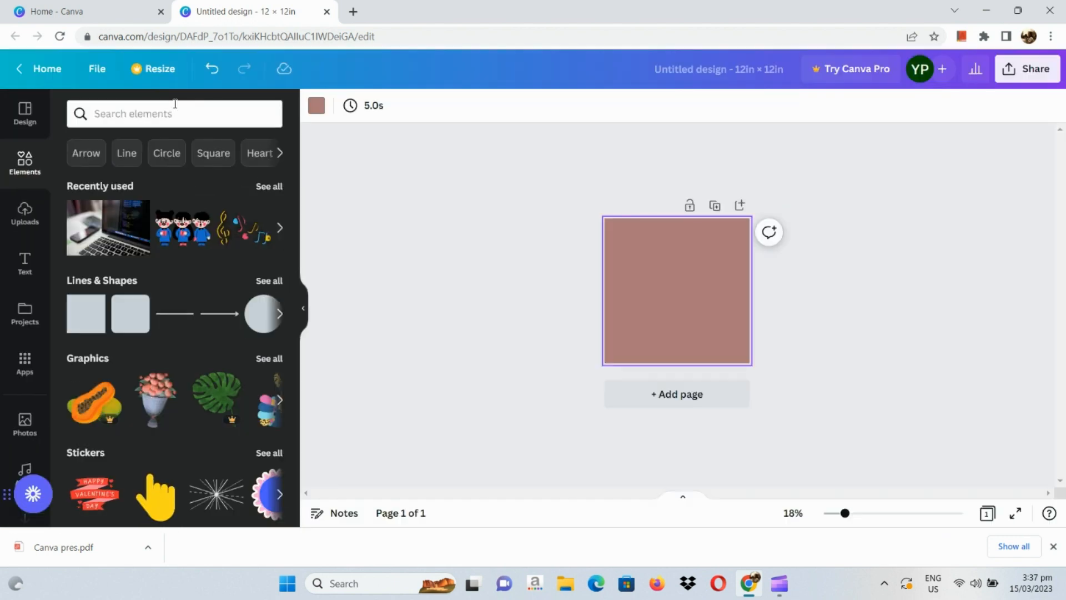
click(174, 104)
text(person withh)
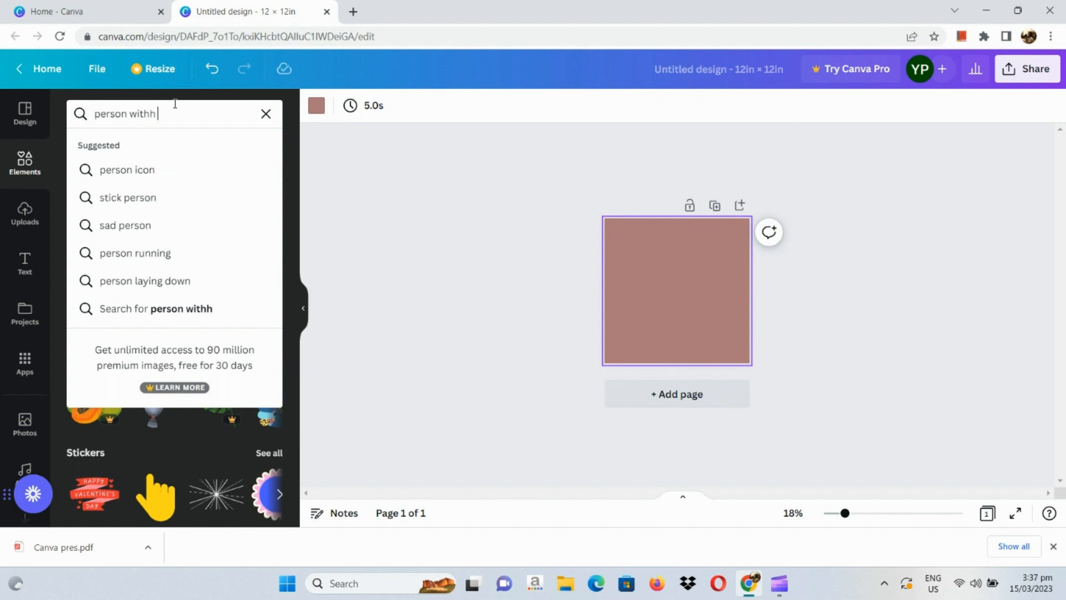
key(BackSpace)
key(BackSpace)
text(no face)
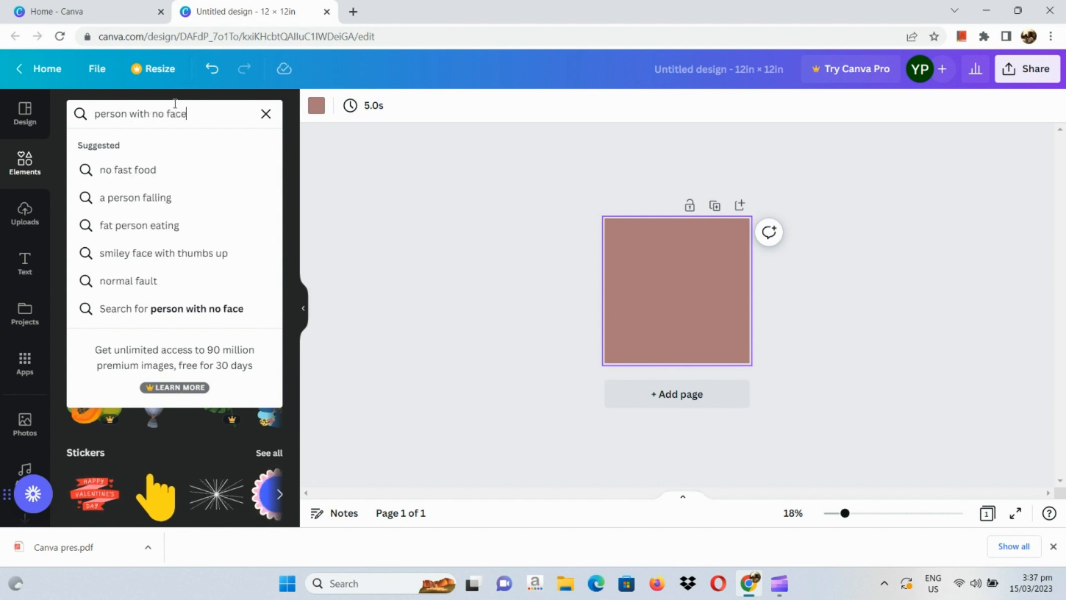
key(Return)
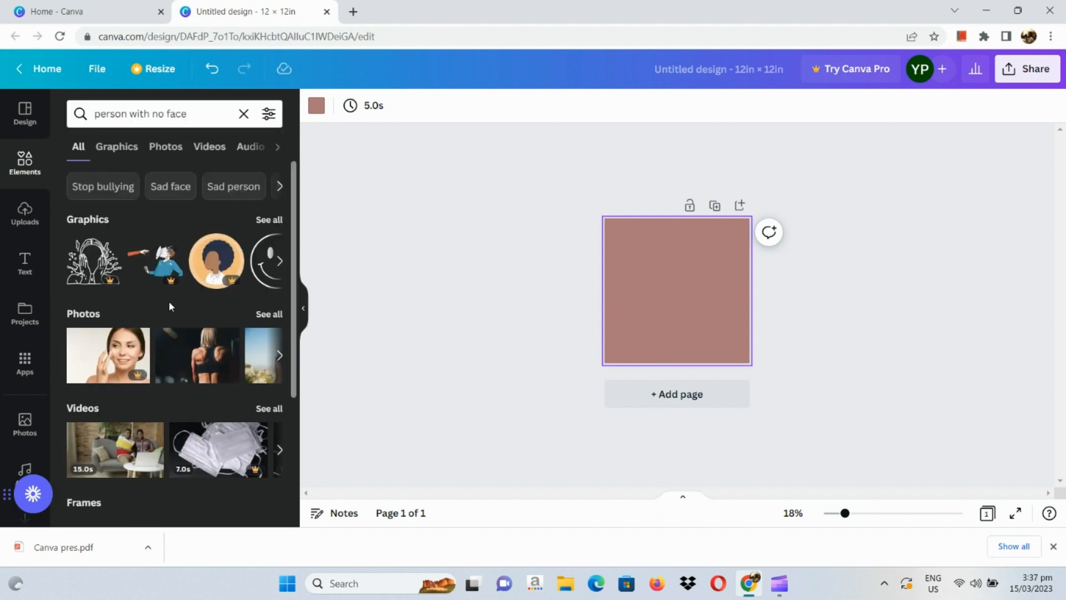
Step: Narrow the element results to graphics and look through them for a suitable person illustration
scroll(169, 301, down, 1)
scroll(169, 301, down, 2)
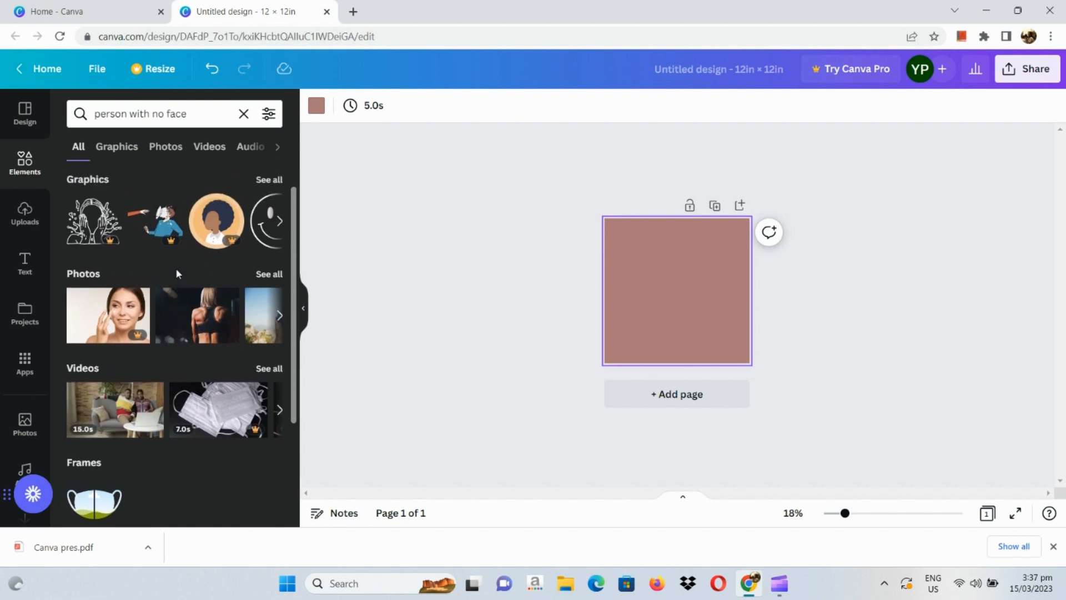
click(279, 222)
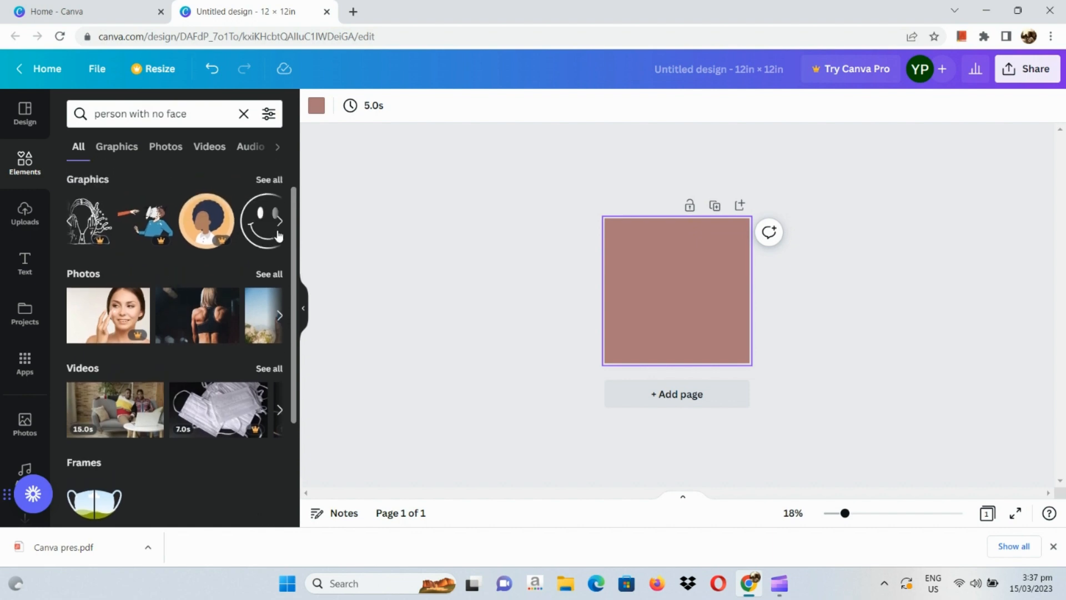
click(279, 222)
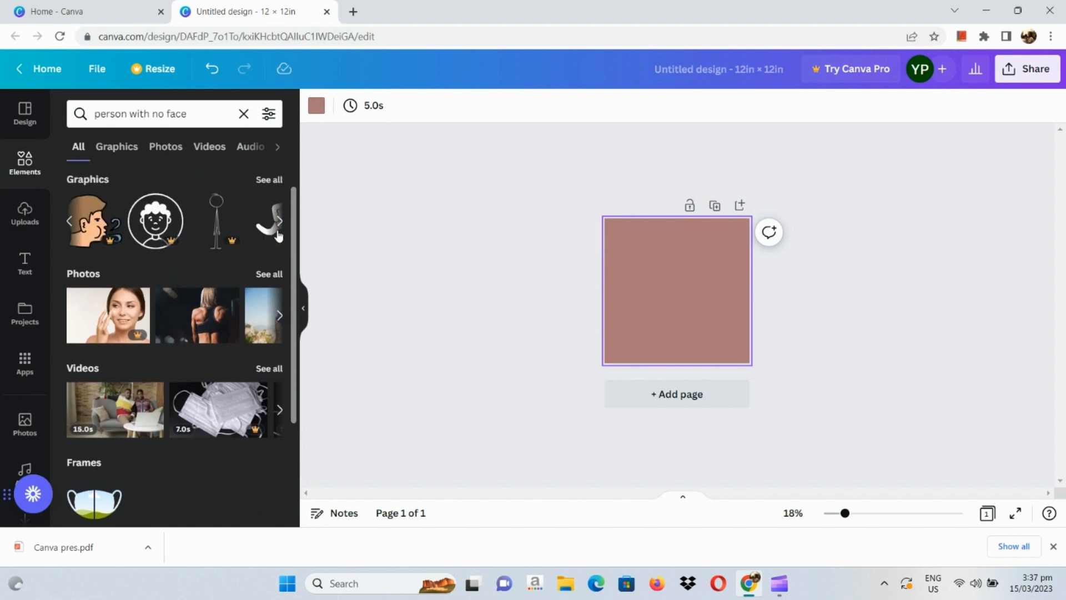
click(124, 160)
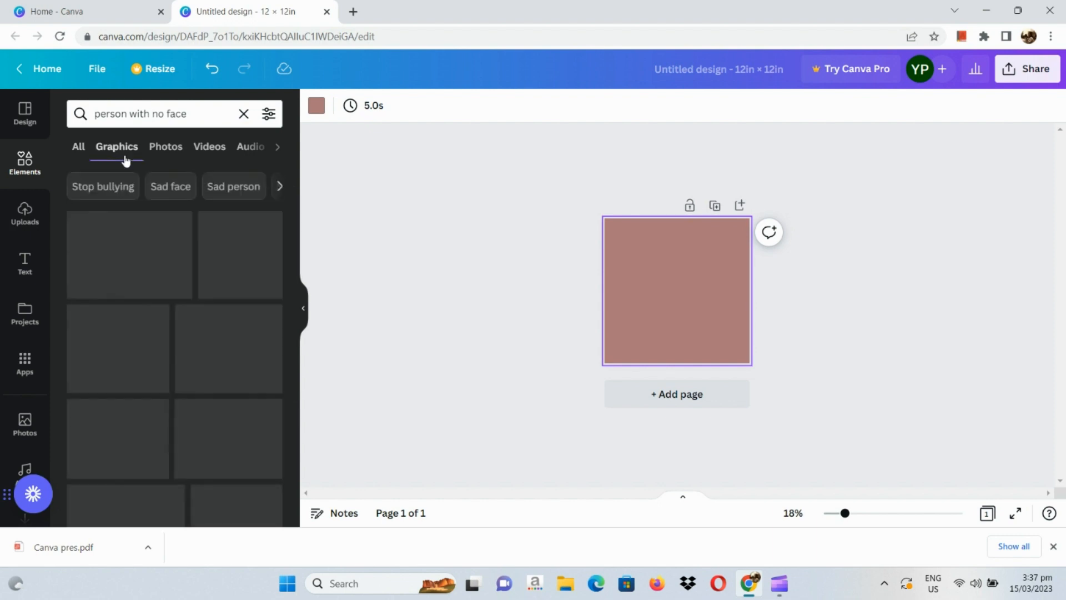
scroll(160, 349, down, 4)
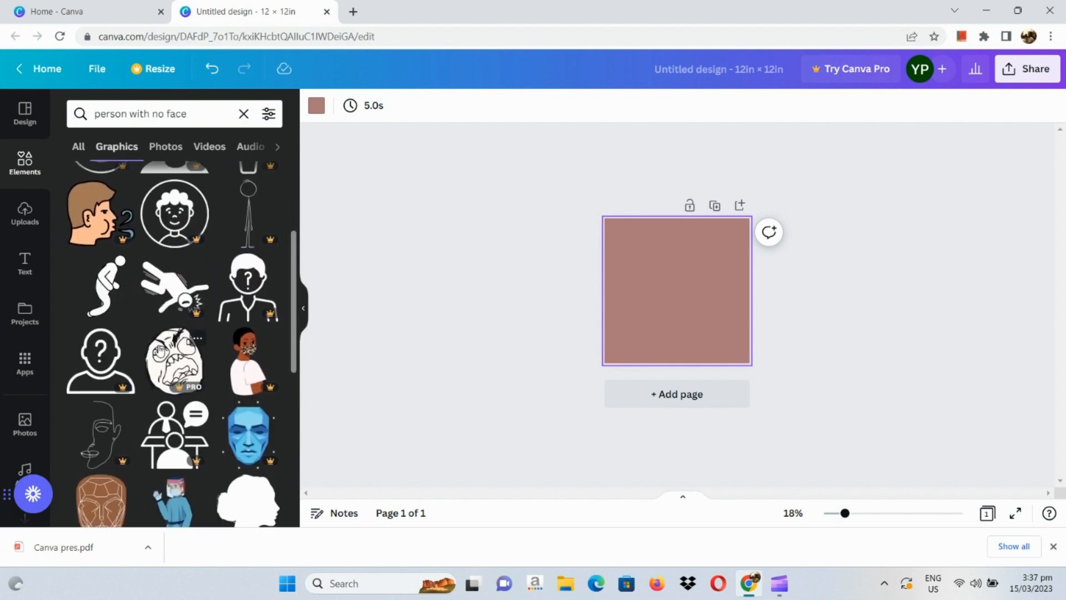
scroll(159, 348, down, 2)
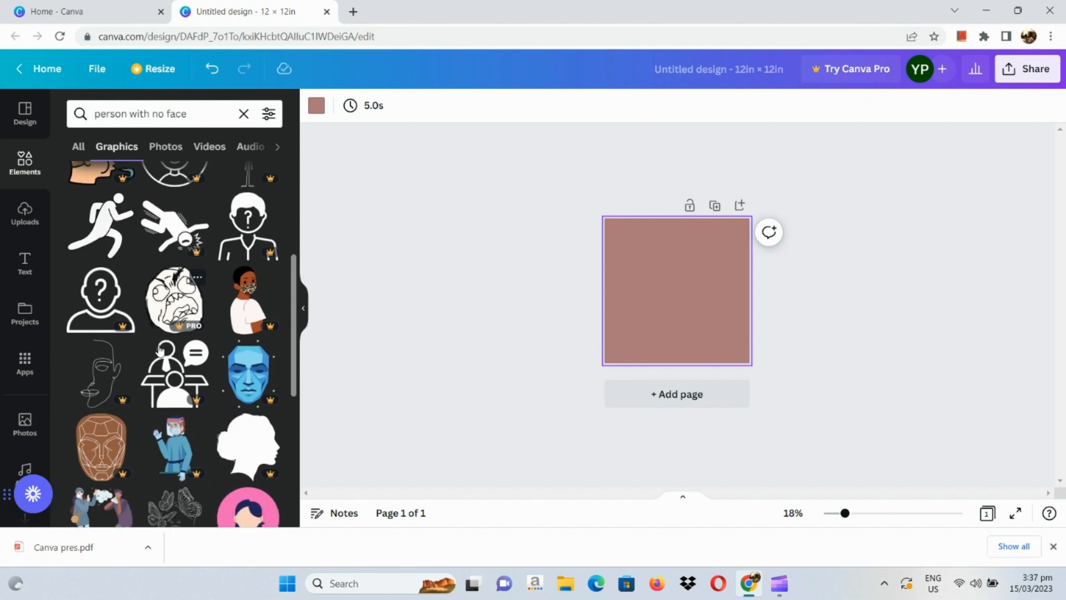
scroll(160, 349, down, 5)
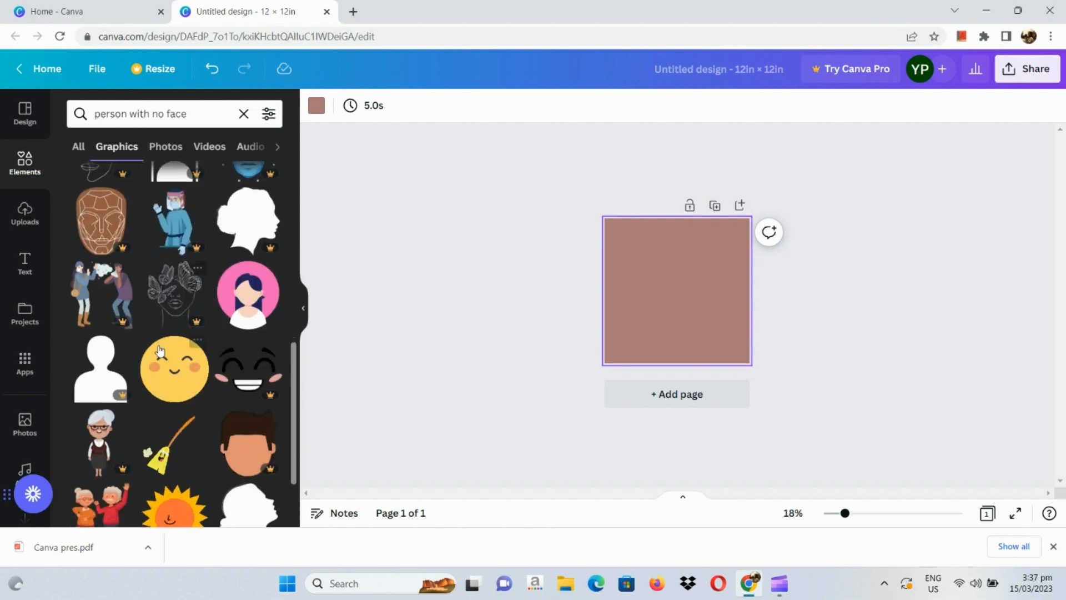
scroll(160, 349, down, 2)
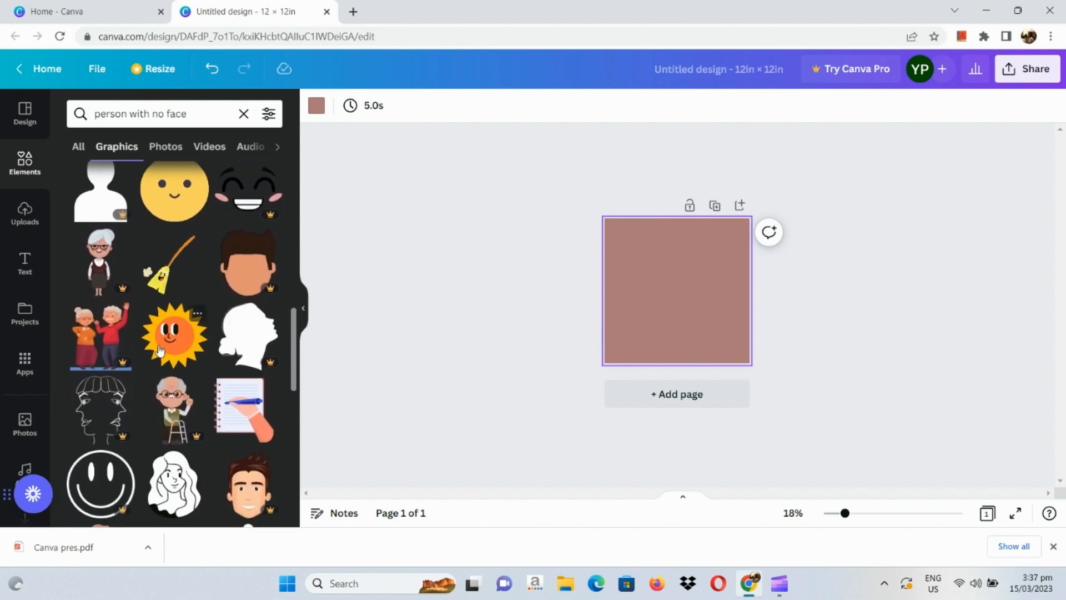
scroll(159, 348, down, 2)
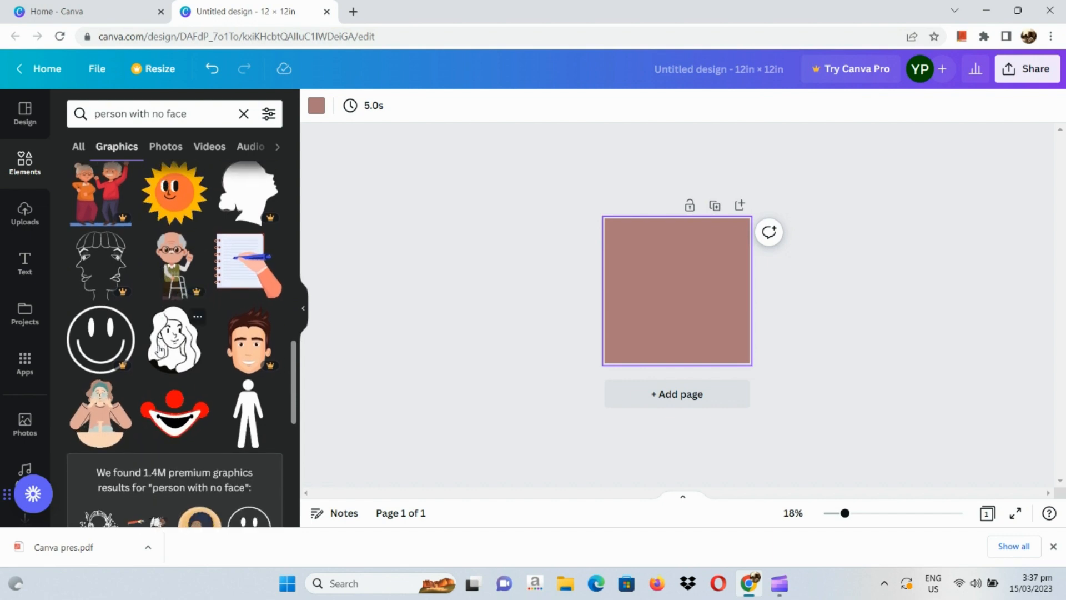
scroll(181, 345, up, 2)
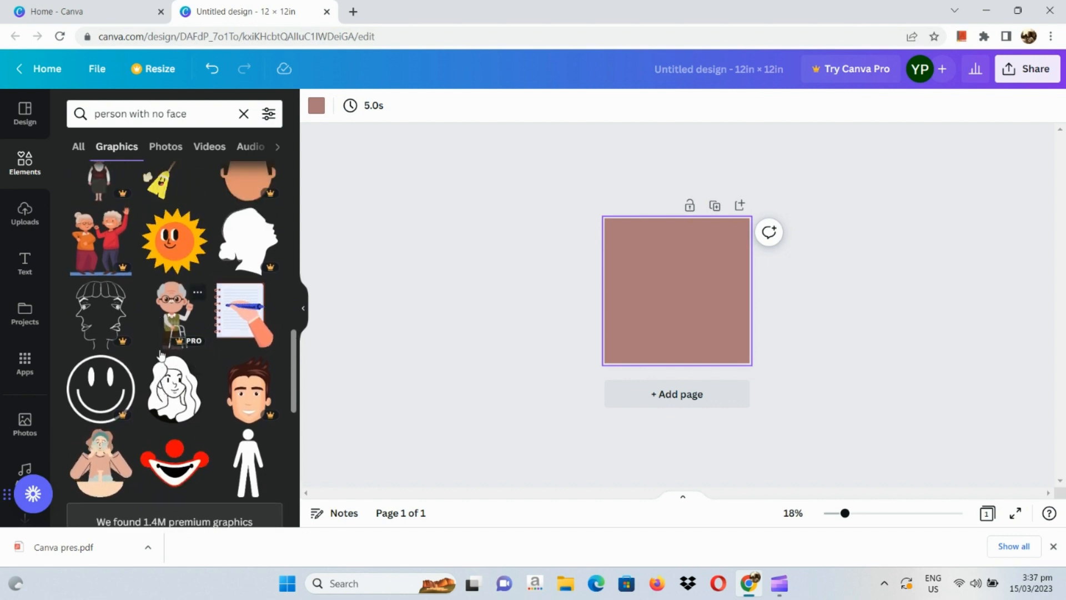
scroll(160, 420, down, 2)
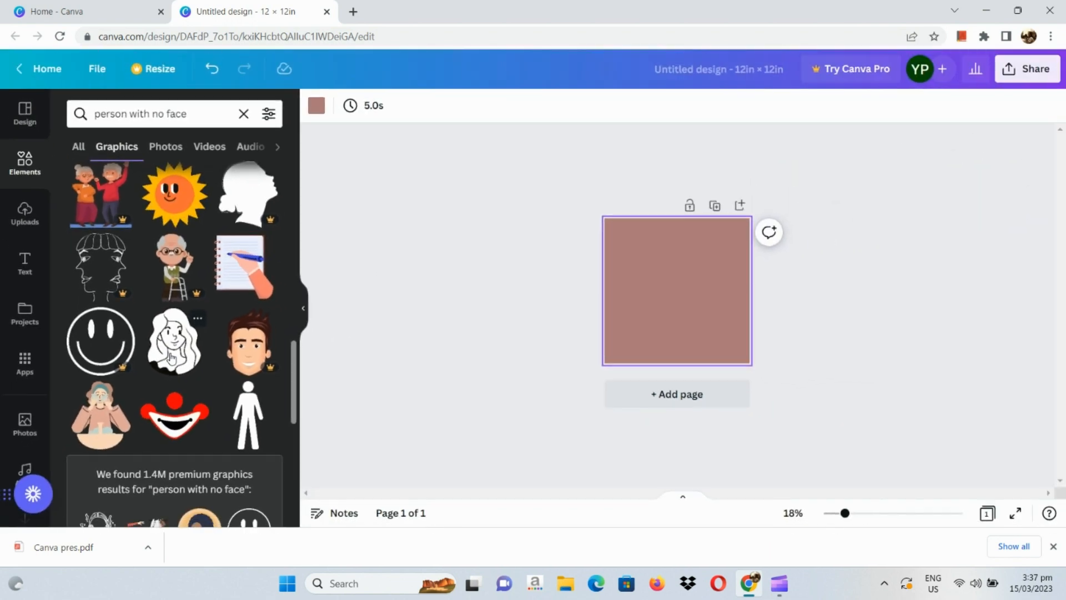
Step: Add the black-and-white illustration of the long-haired woman to the page, enlarge it and center it horizontally
click(171, 357)
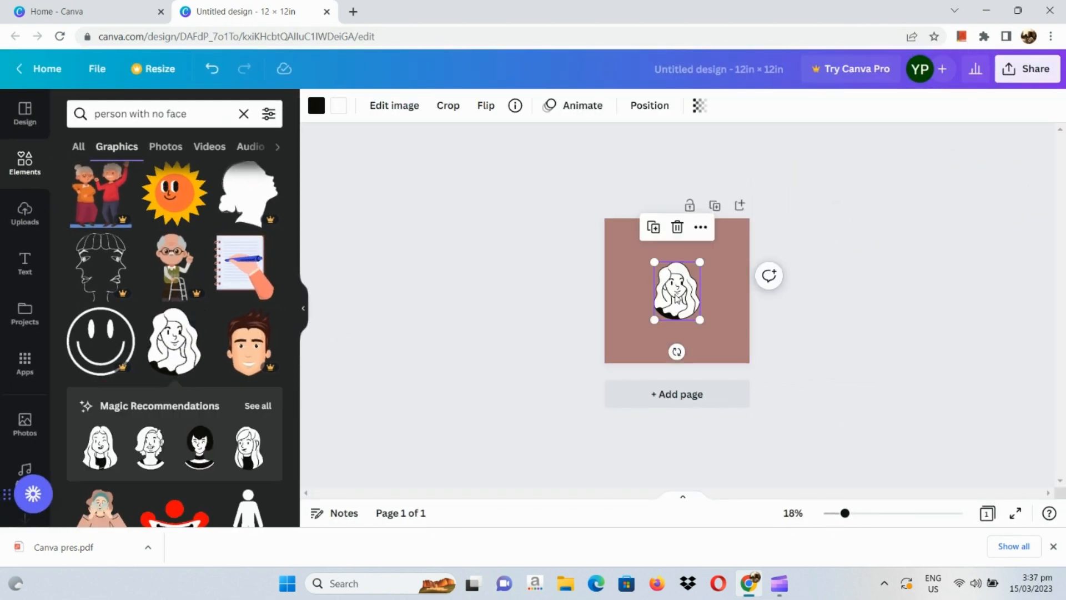
drag(677, 299, 720, 233)
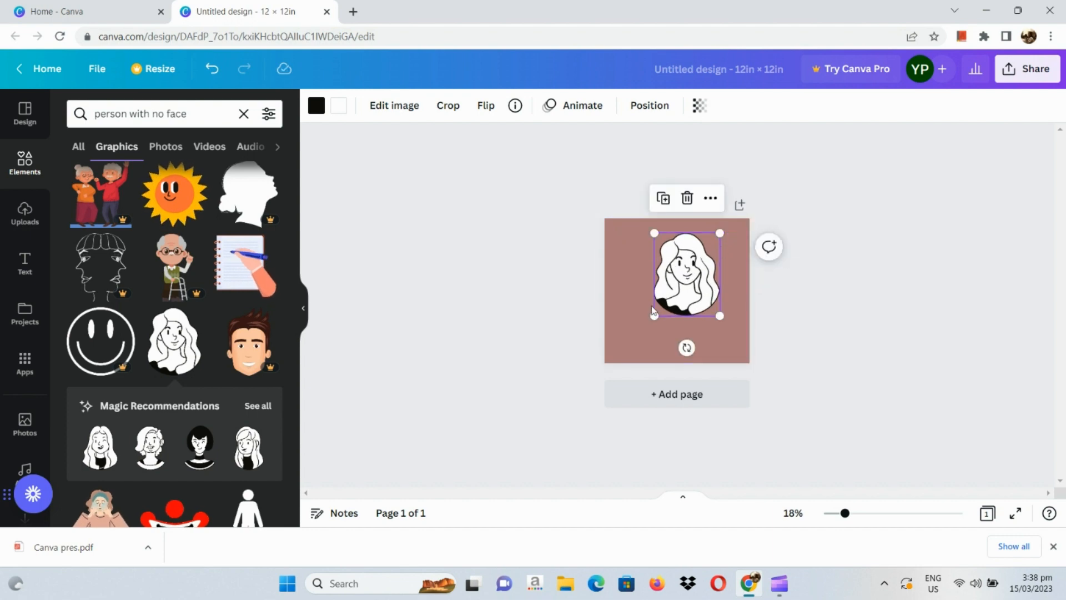
drag(654, 313, 670, 297)
Step: Search the graphics library for "graduation hat"
click(168, 115)
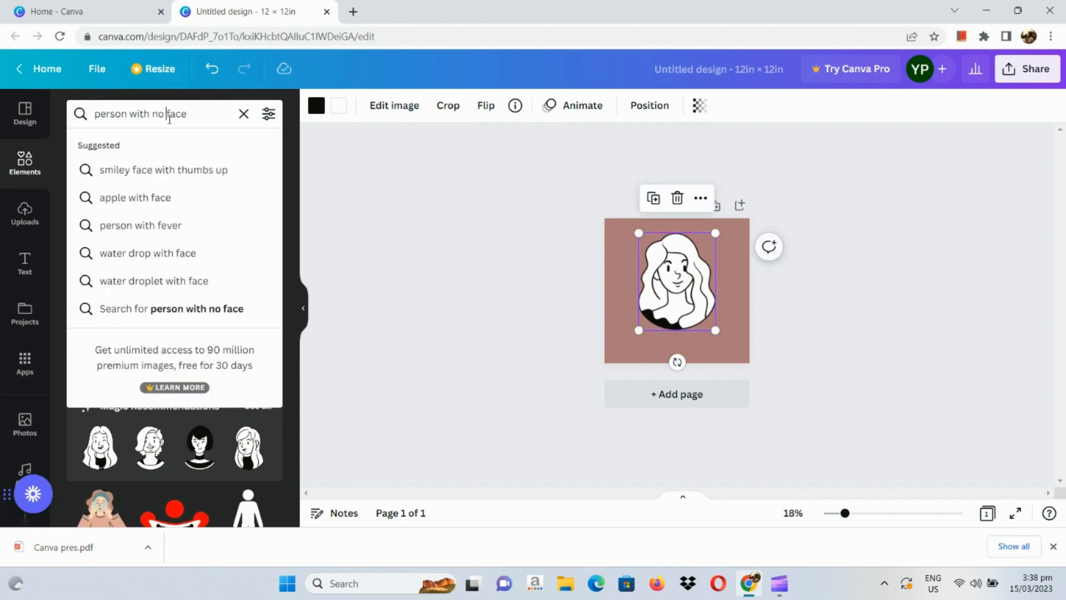
triple_click(169, 117)
text(grad)
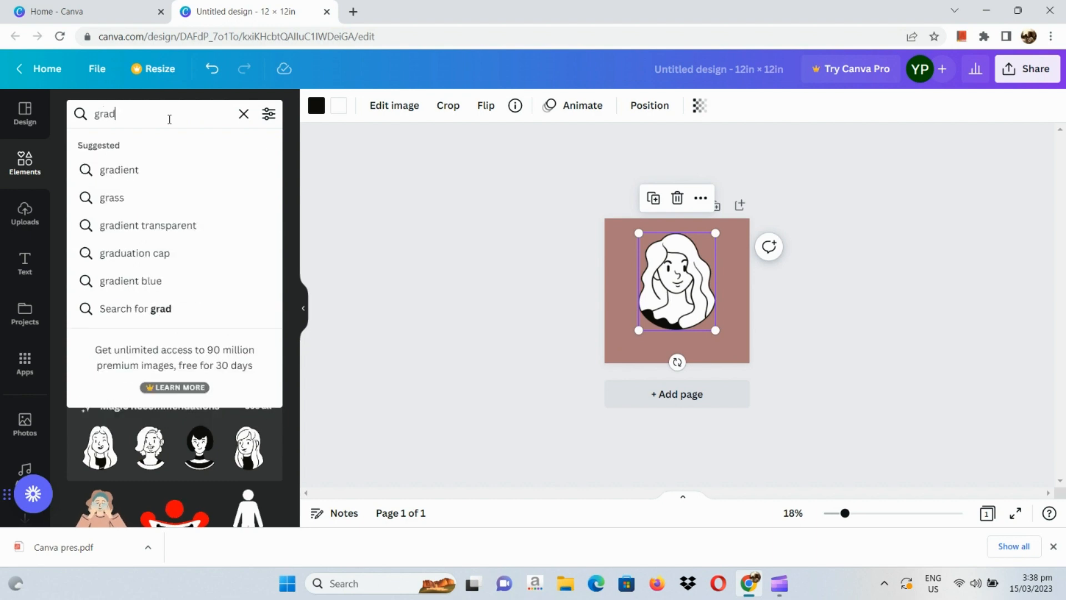
text(uation)
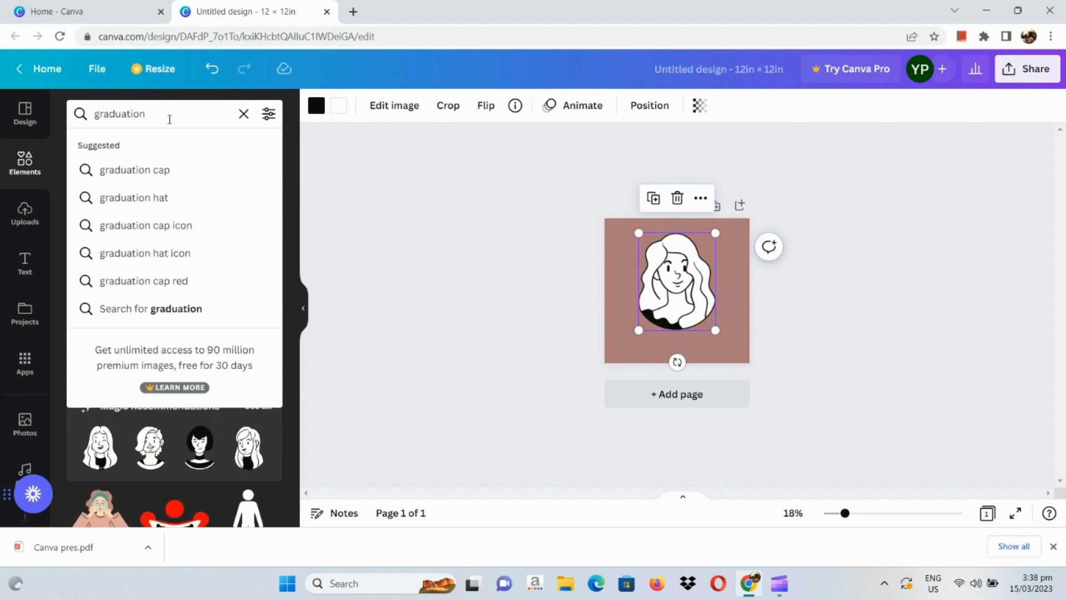
text( hat)
key(Return)
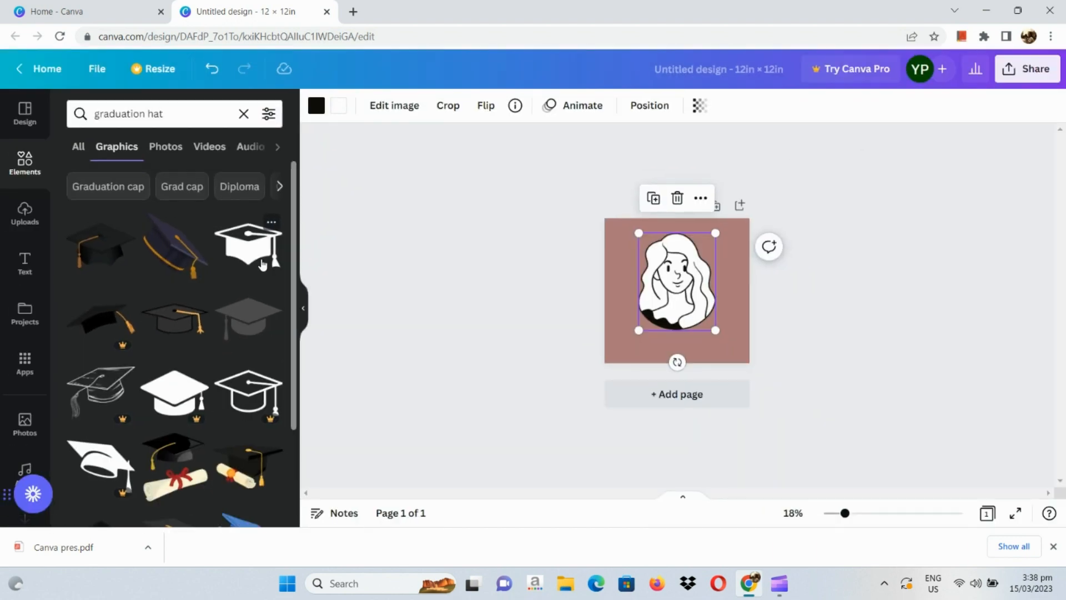
Step: Add the solid graduation cap with a tassel, place it on the woman's head and enlarge it slightly to fit
click(250, 269)
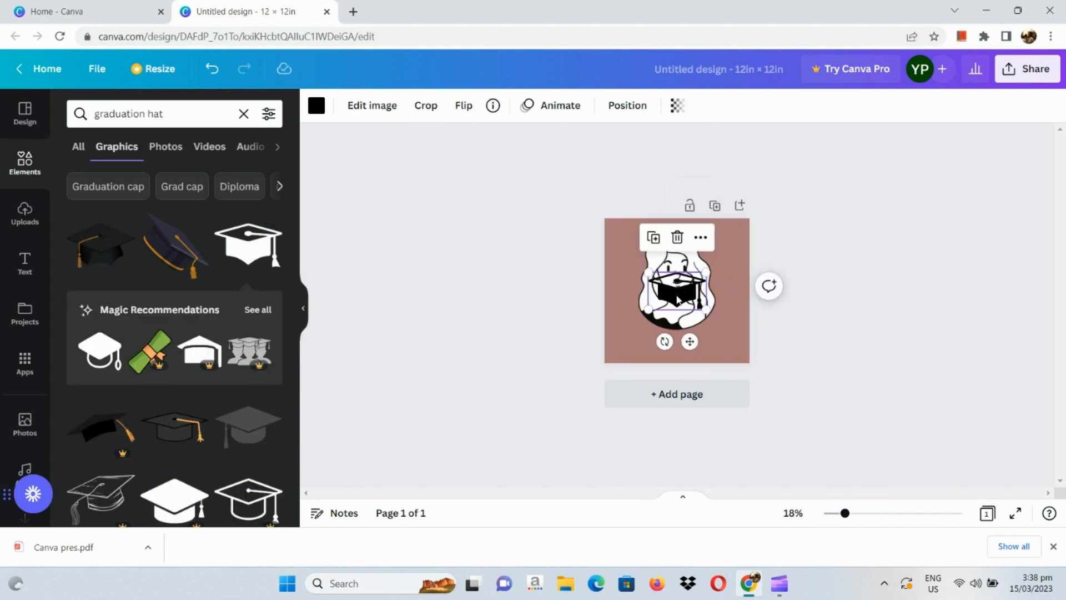
drag(677, 300, 677, 246)
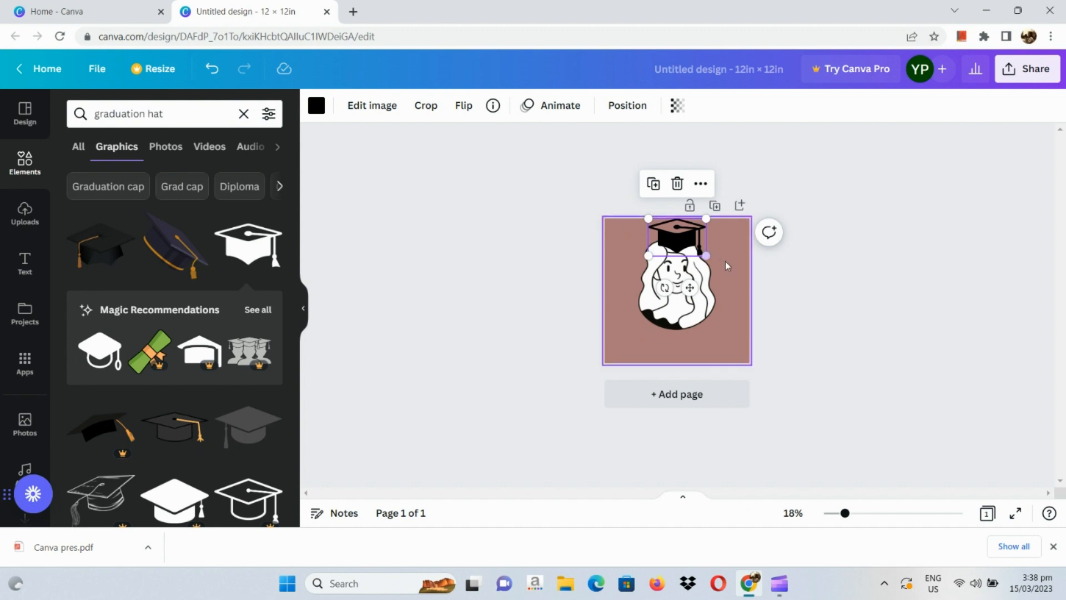
drag(706, 254, 685, 250)
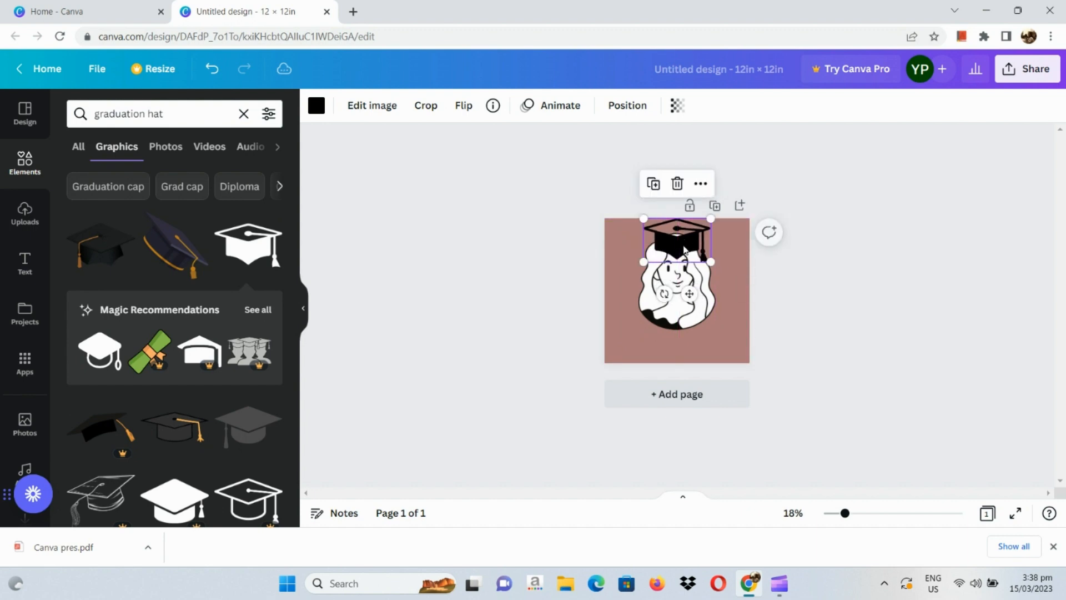
click(614, 265)
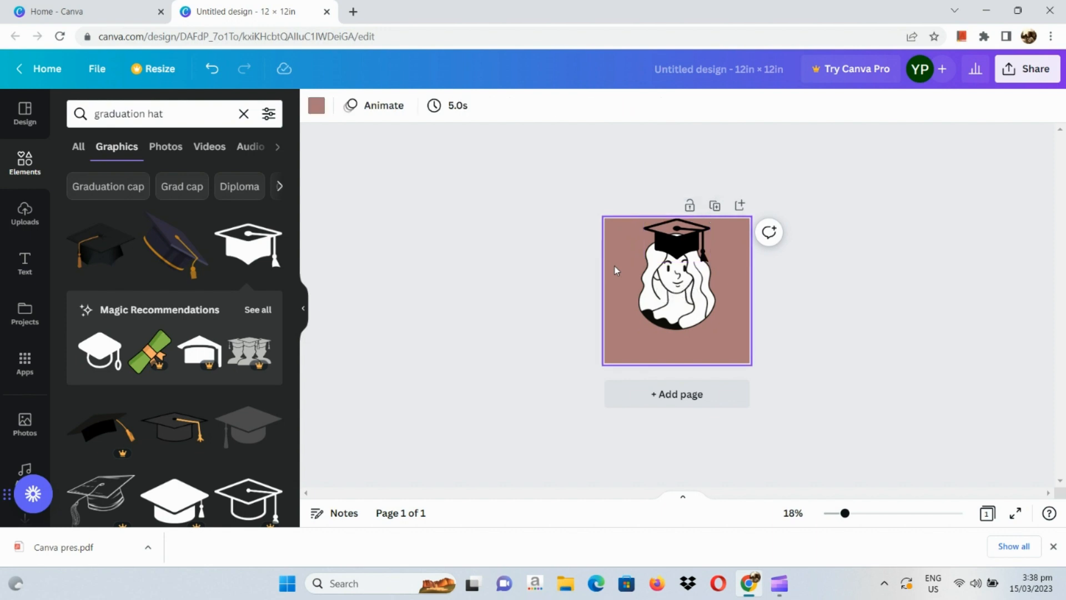
Step: Search the text templates for "congratulations", check the results and clear the search
click(21, 265)
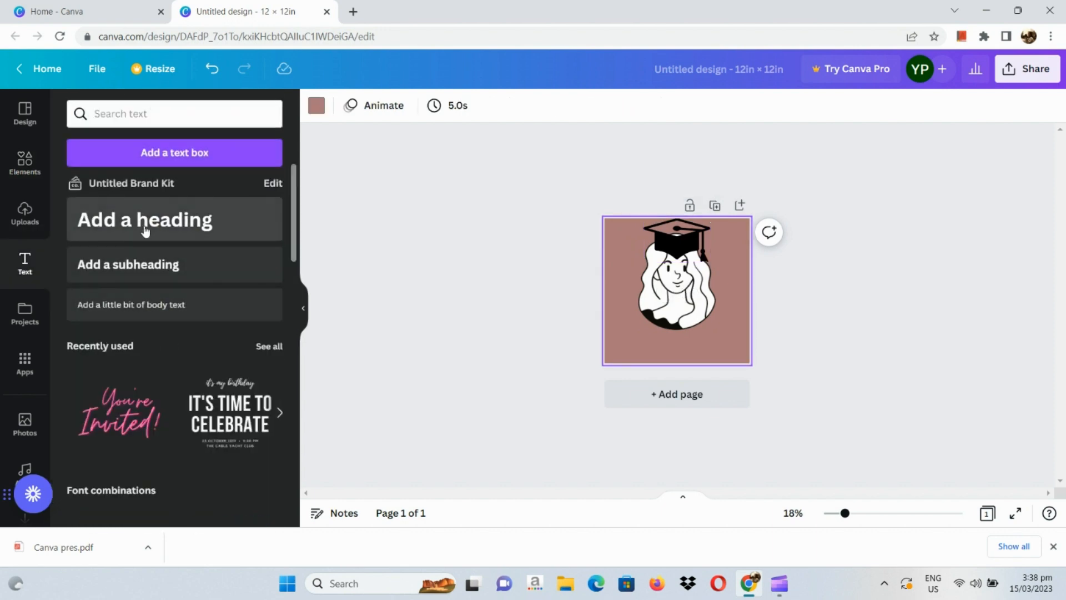
scroll(151, 179, down, 3)
click(189, 108)
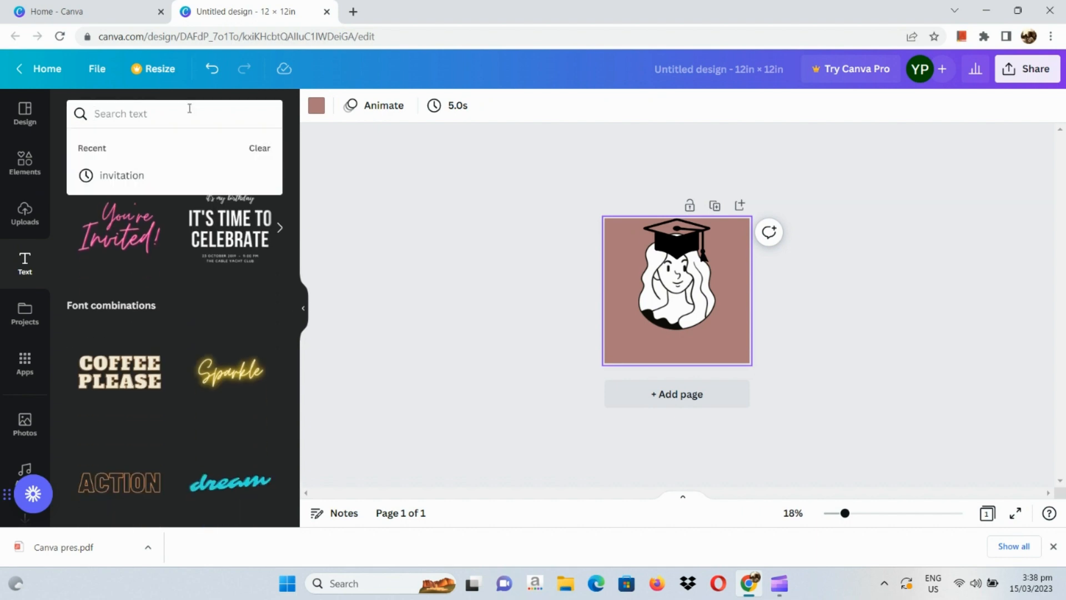
text(congratulations)
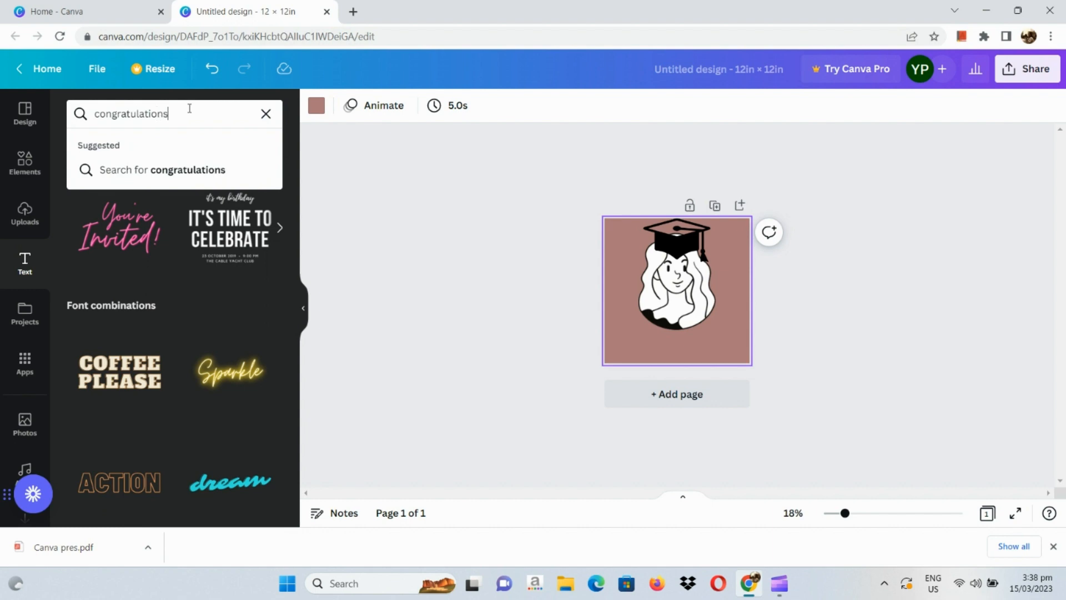
key(Return)
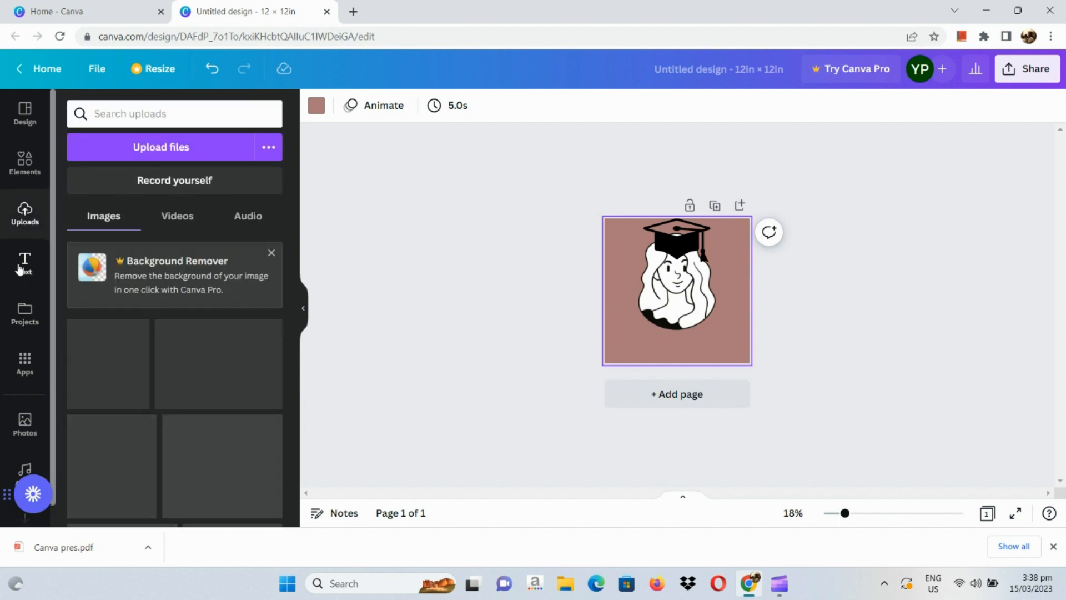
click(22, 259)
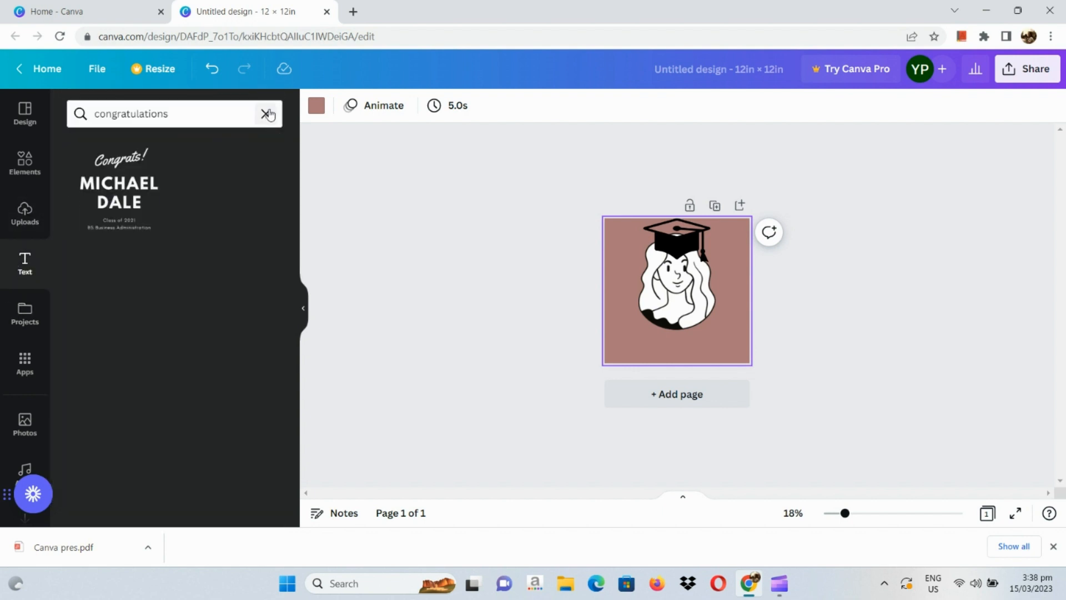
click(266, 113)
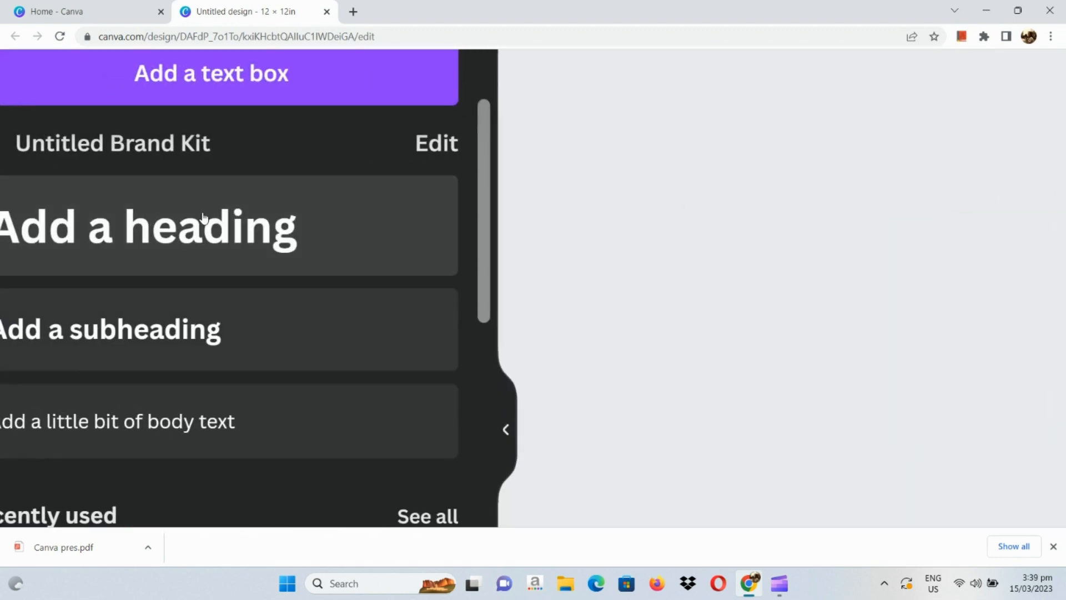
Step: Add a heading to the page and replace its placeholder text with "Congratulations"
scroll(162, 218, down, 2)
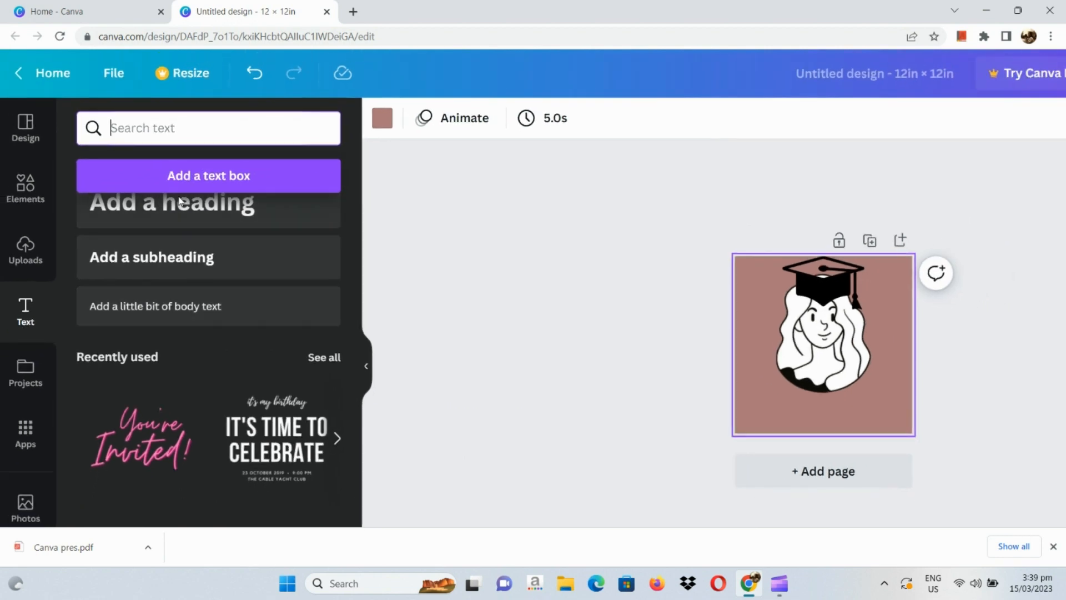
scroll(179, 275, up, 1)
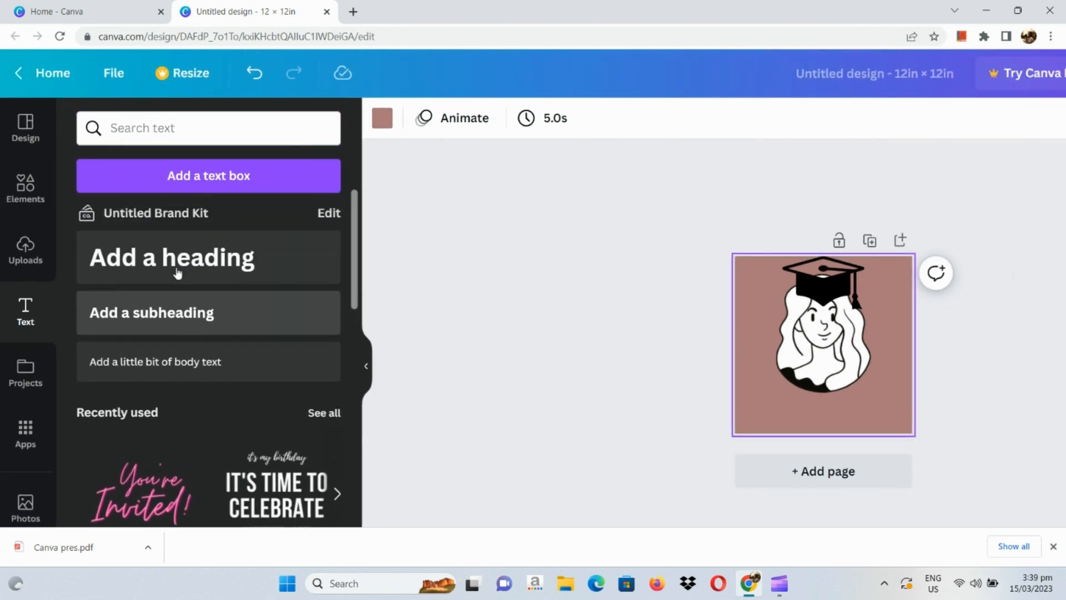
click(183, 270)
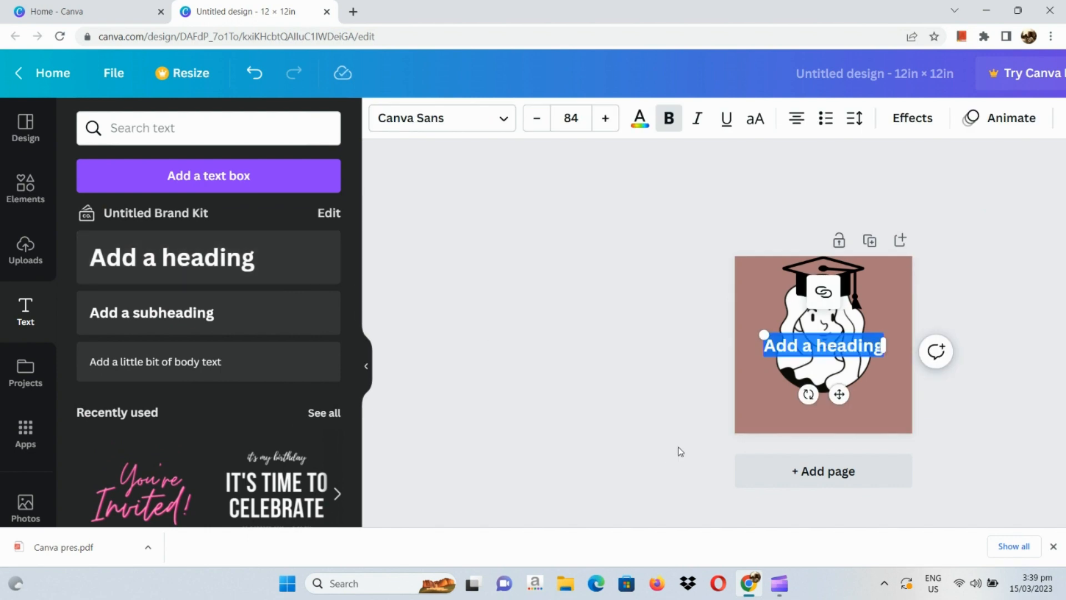
click(825, 345)
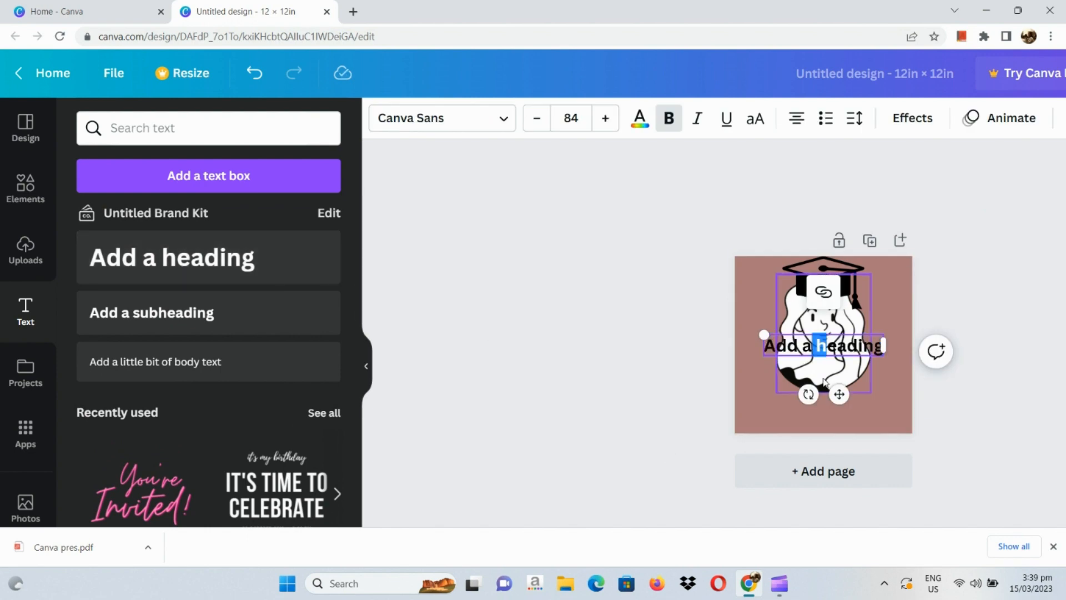
triple_click(849, 351)
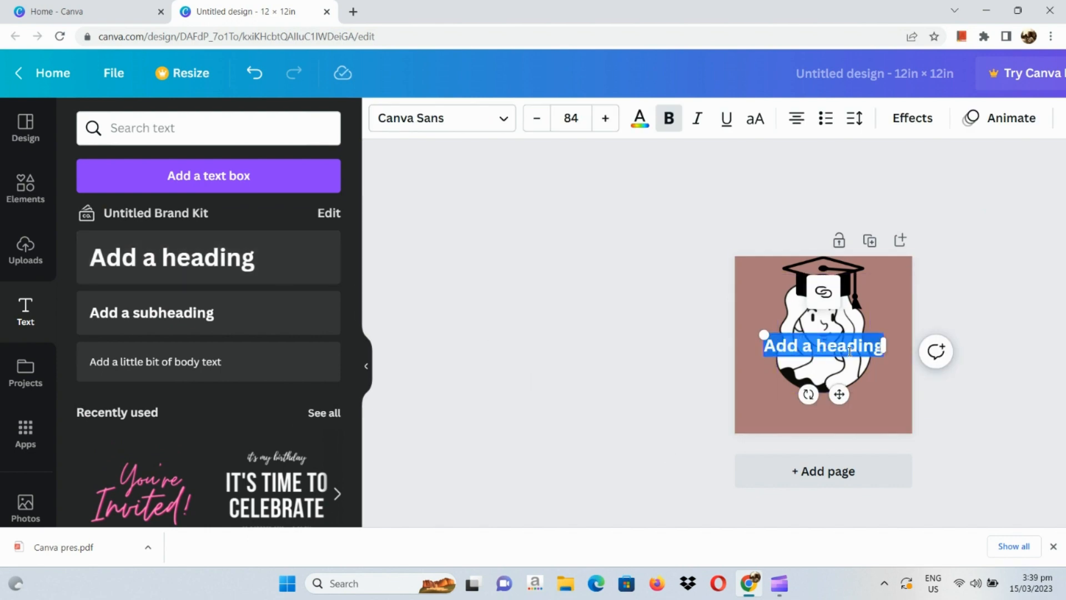
text(Congr)
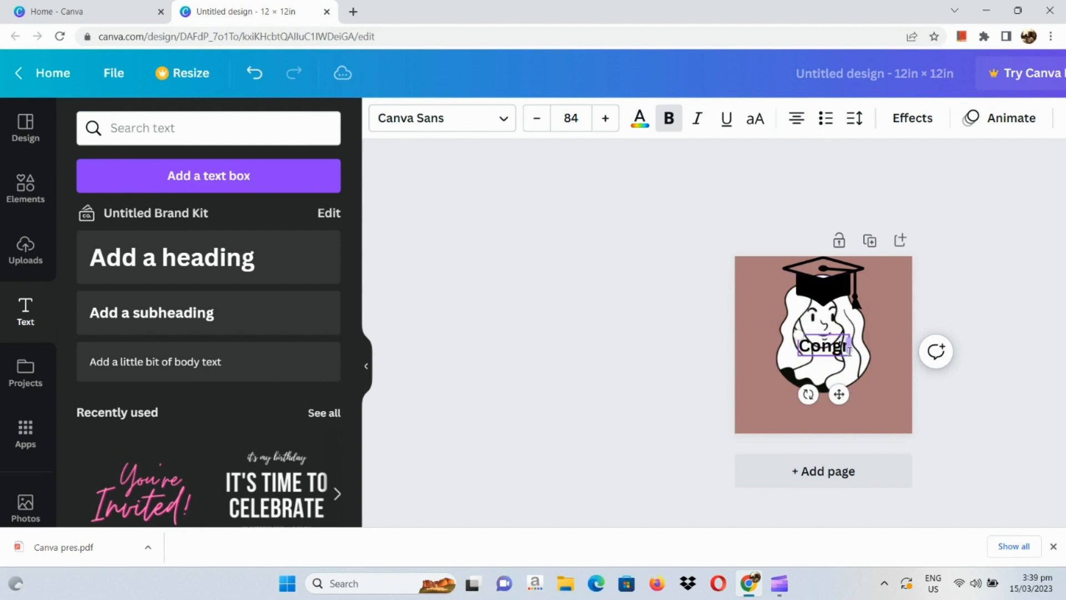
text(atulat)
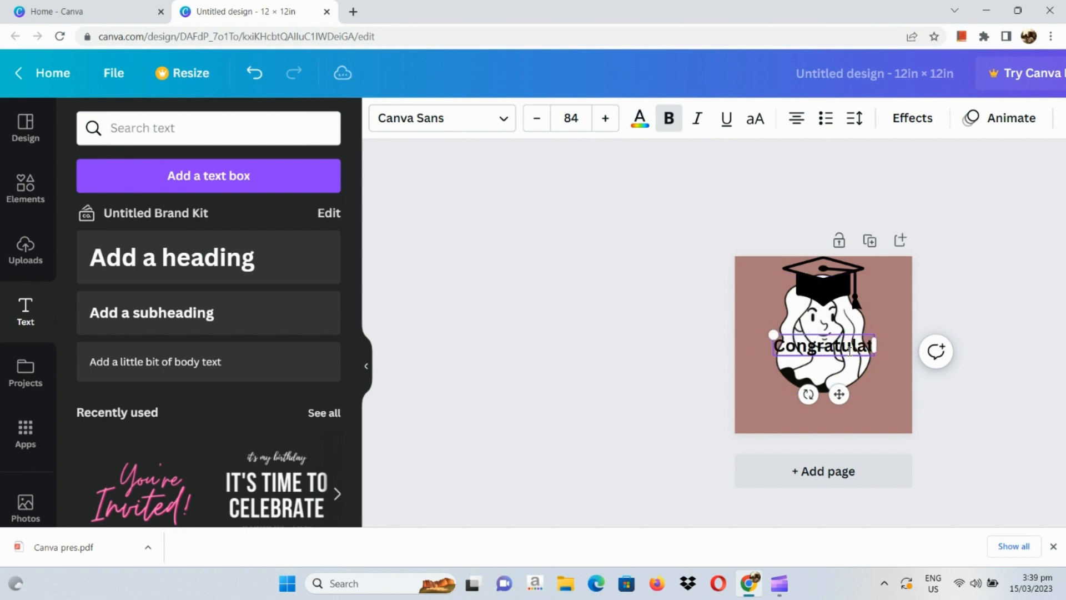
key(BackSpace)
text(tions)
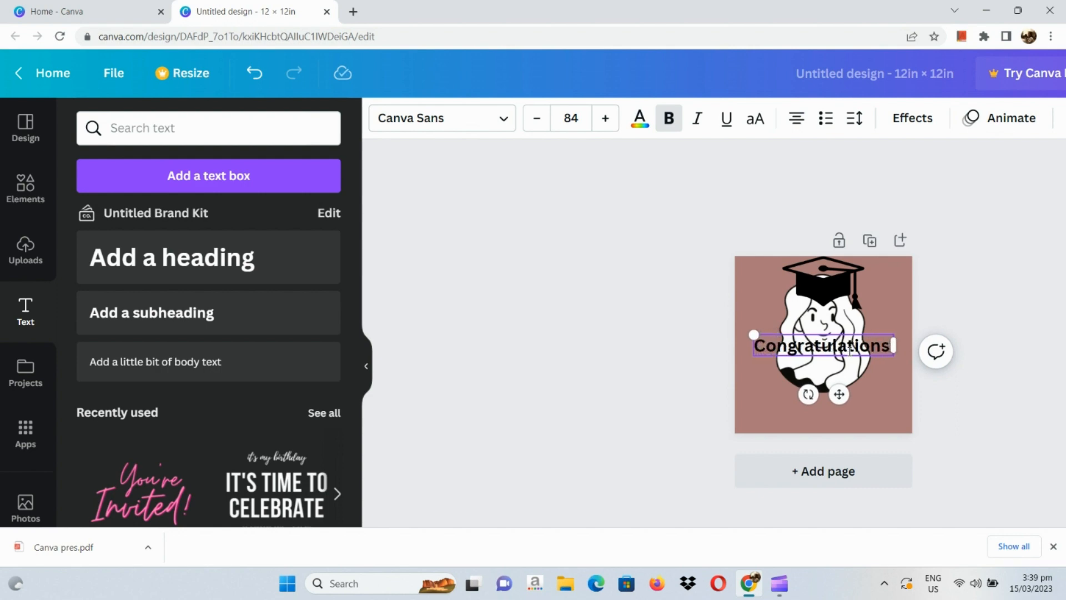
Step: Add an exclamation mark after "Congratulations" and move the heading below the woman illustration
text(!)
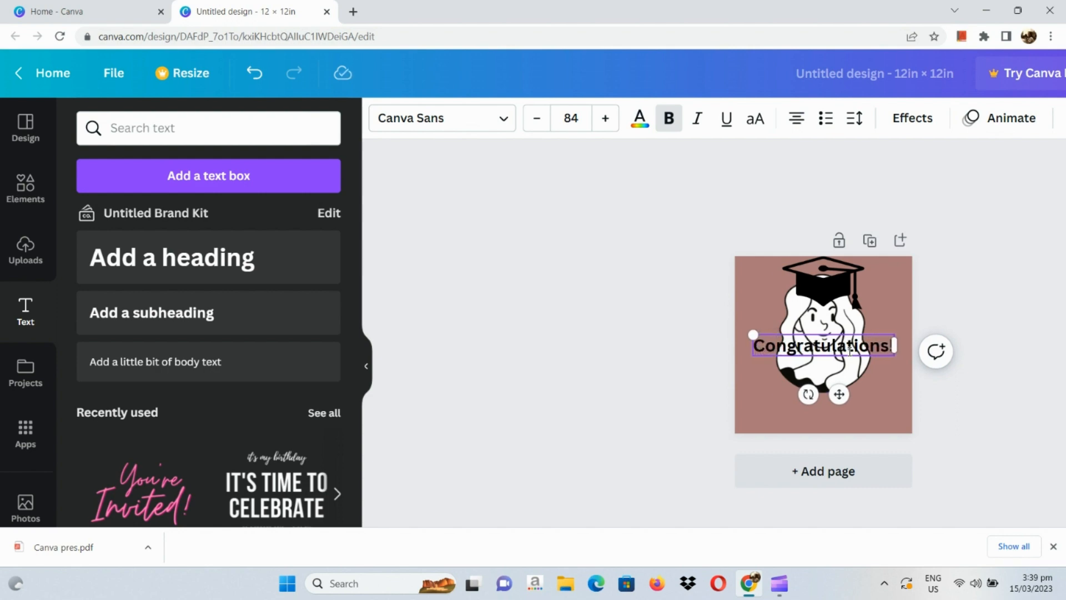
drag(838, 395, 836, 452)
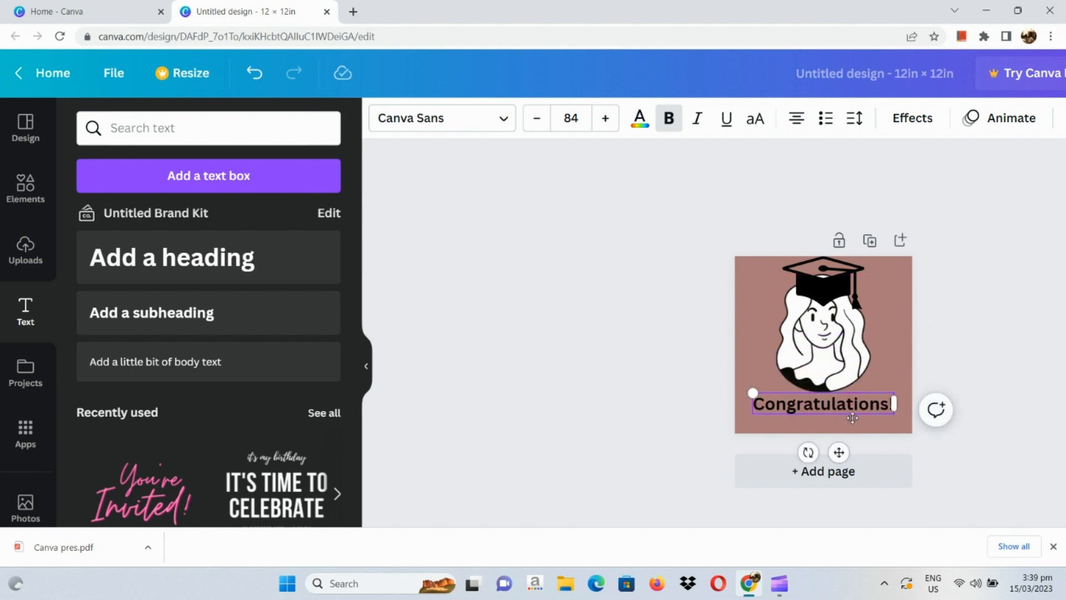
Step: Try the Jonathan, DM Sans and Telegraf Medium fonts on the "Congratulations!" heading
double_click(882, 407)
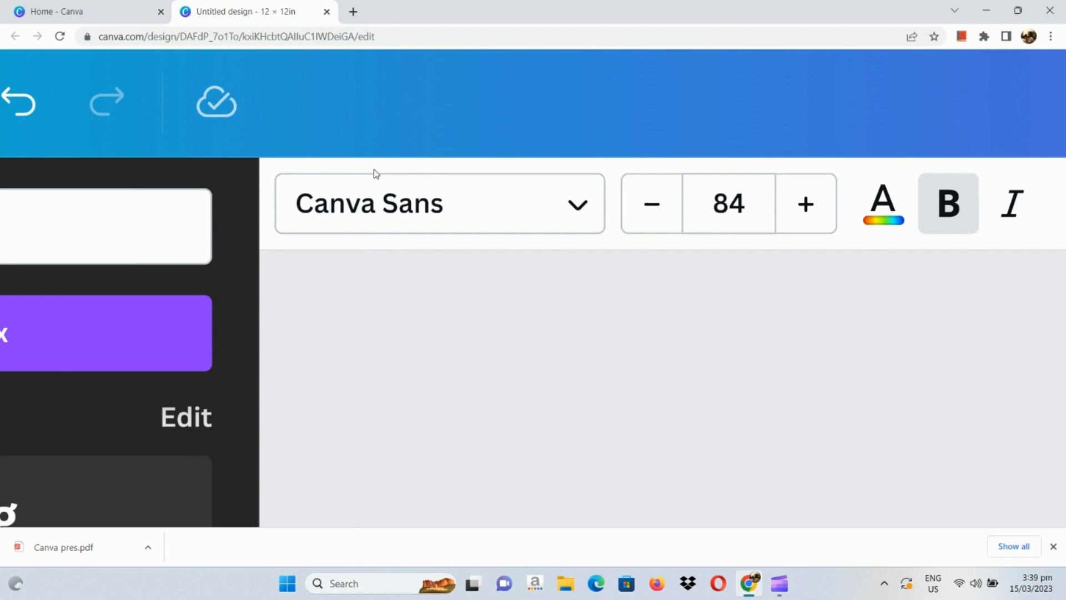
click(476, 206)
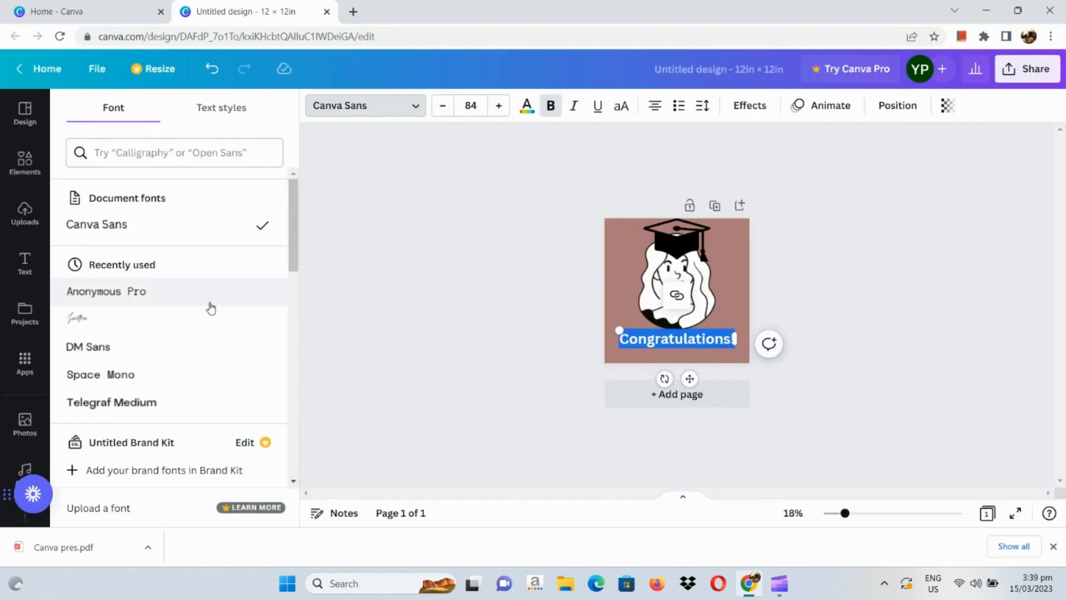
scroll(210, 307, down, 2)
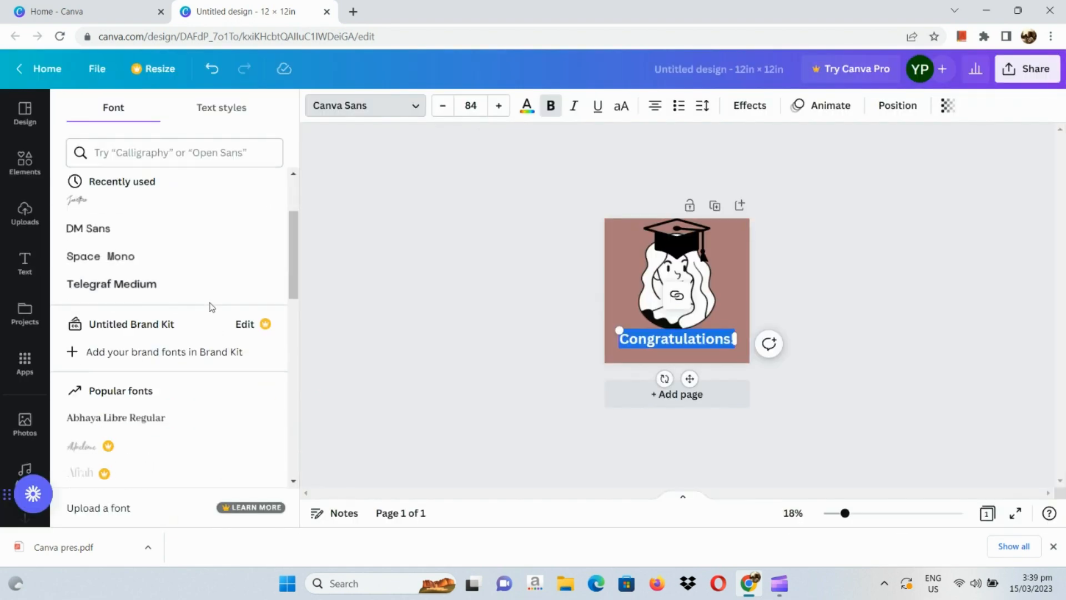
click(215, 202)
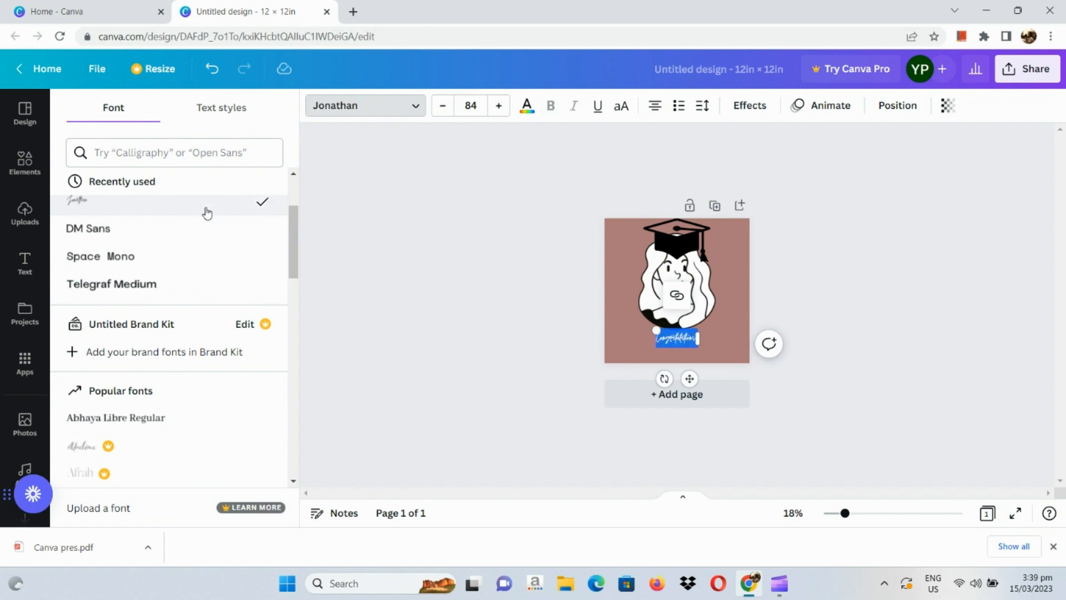
click(183, 241)
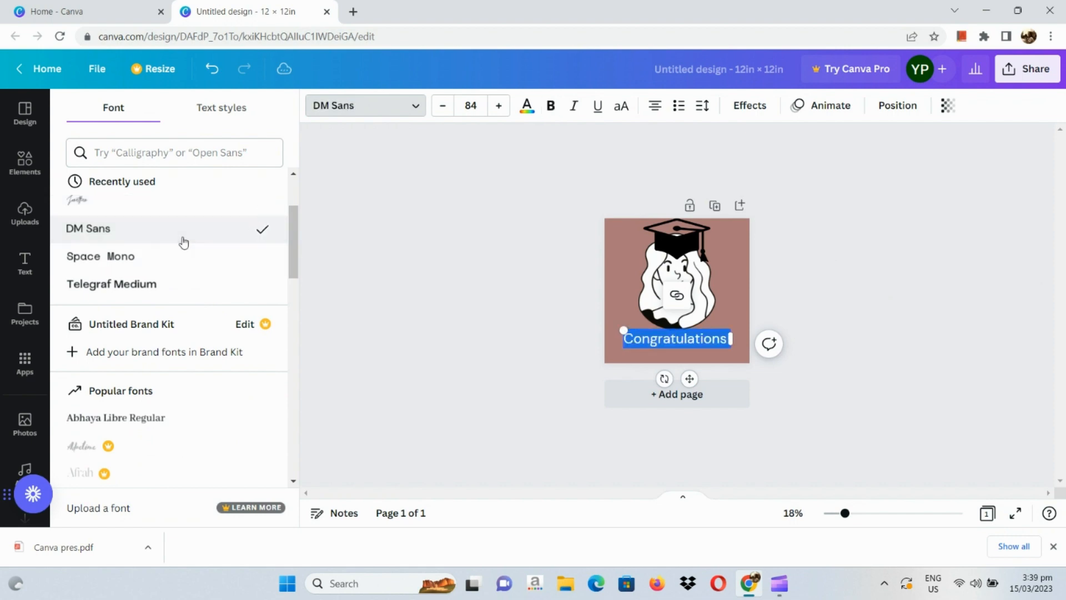
click(156, 297)
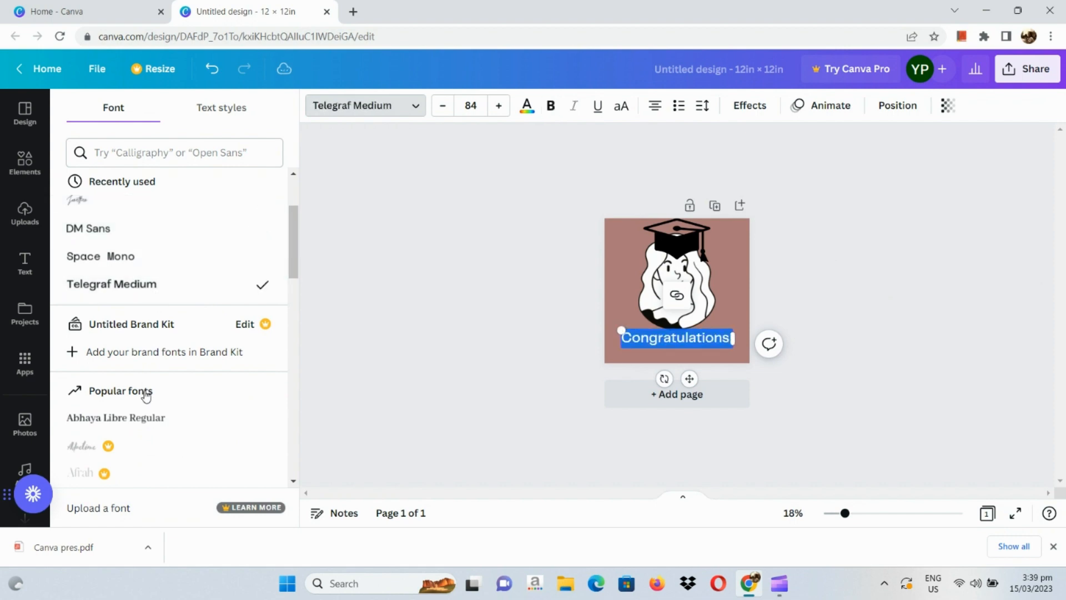
Step: Apply the Bukhari Script font to the heading, try Cheque as an alternative and settle on Bukhari Script
scroll(145, 396, down, 5)
scroll(145, 395, down, 2)
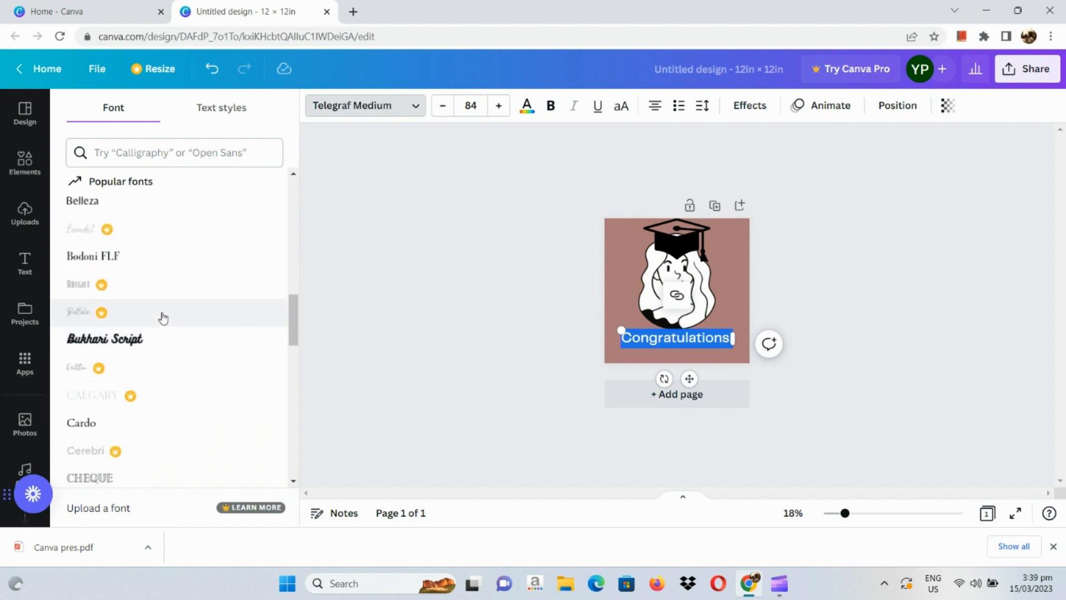
click(143, 347)
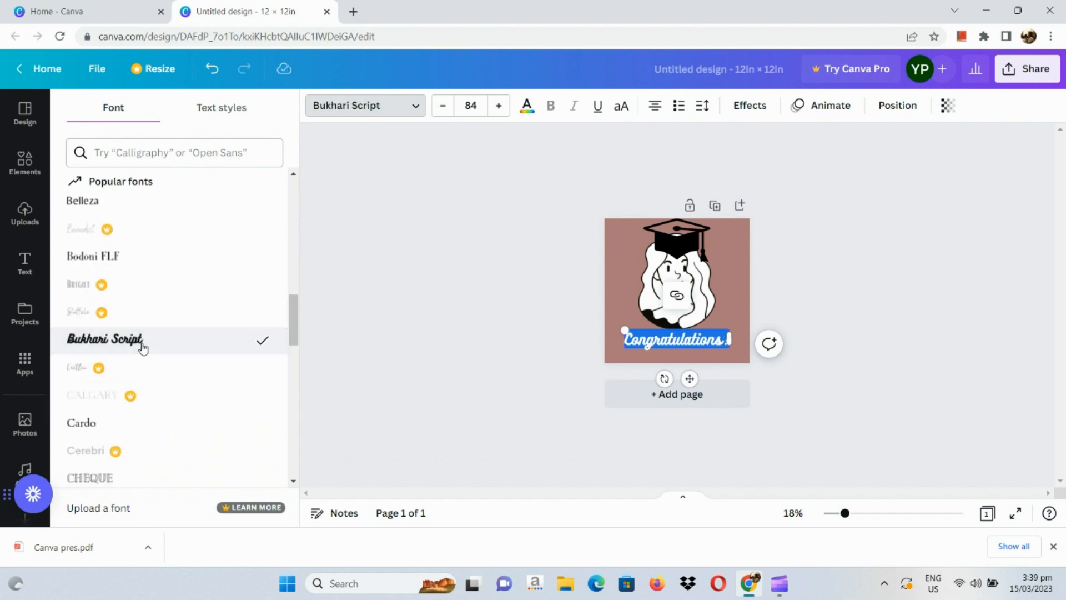
scroll(127, 458, down, 1)
click(131, 462)
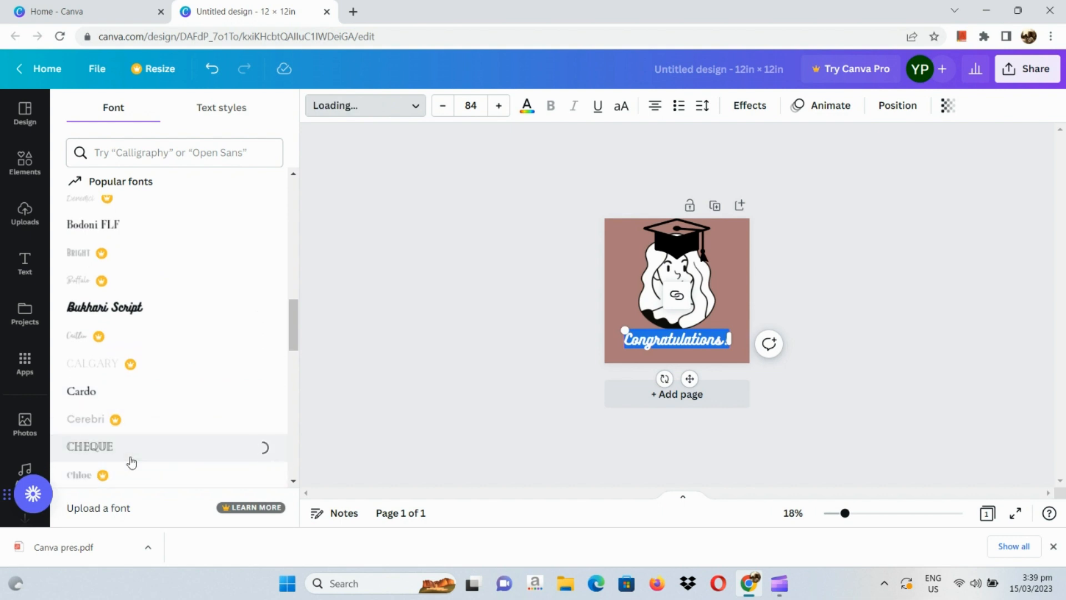
click(179, 304)
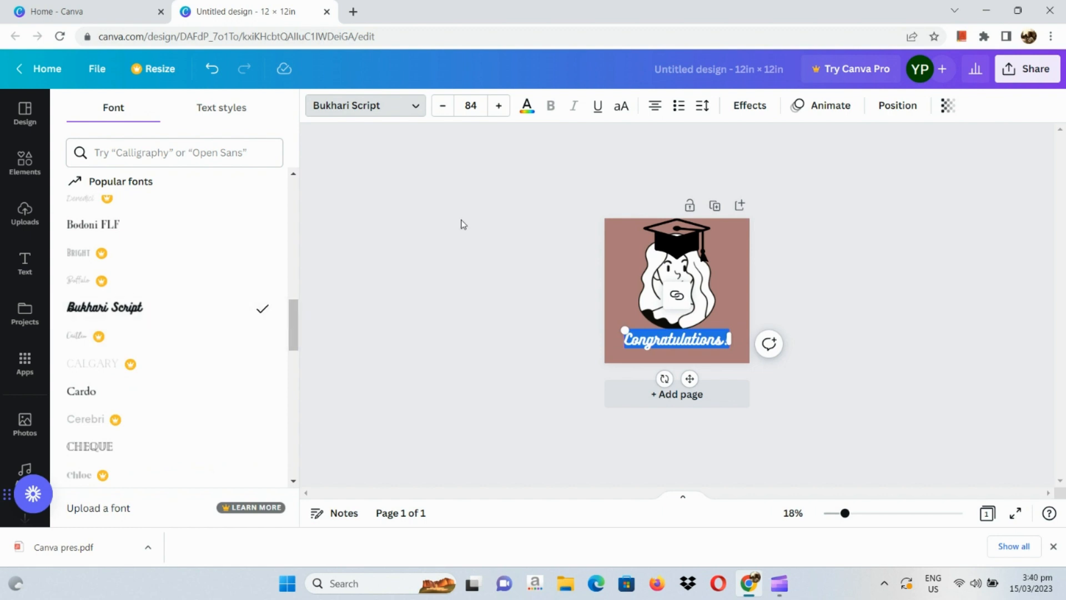
click(552, 322)
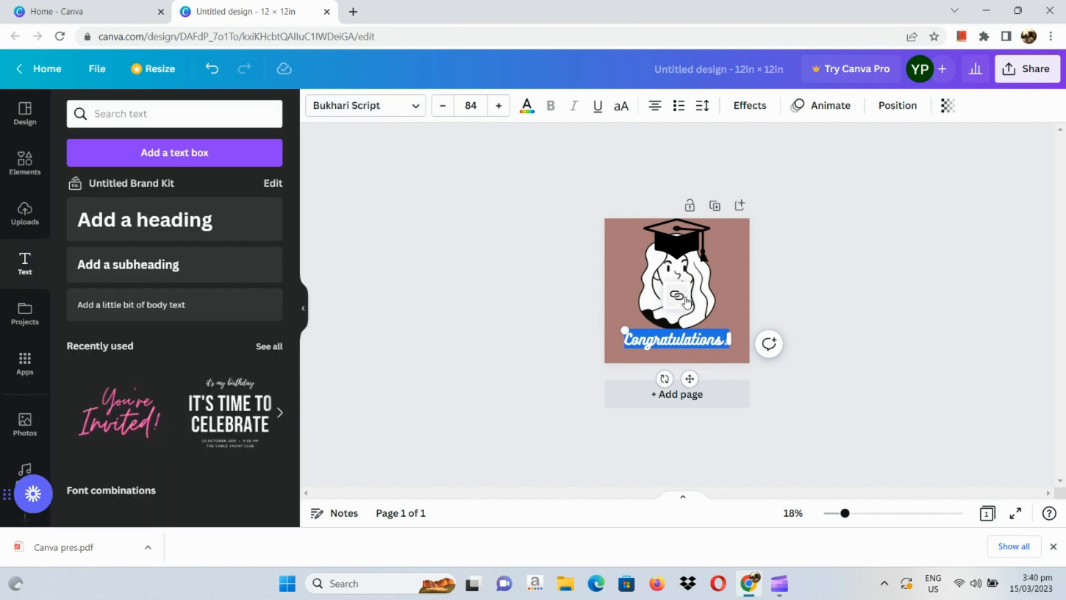
Step: Nudge the "Congratulations!" heading slightly downward, away from the woman illustration, and deselect it
ctrl+scroll(687, 301, up, 3)
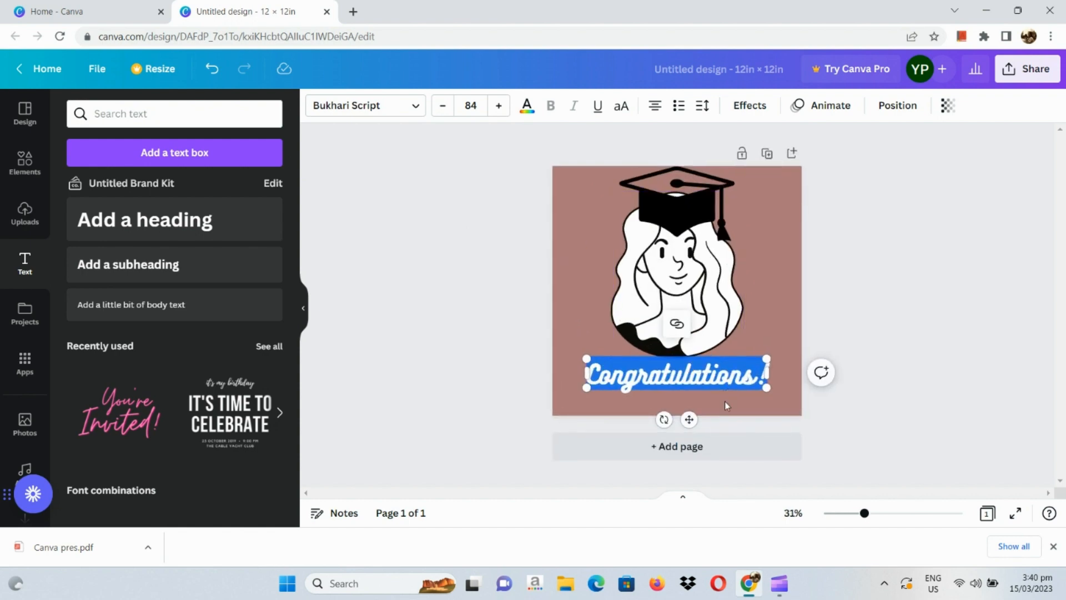
drag(690, 419, 691, 424)
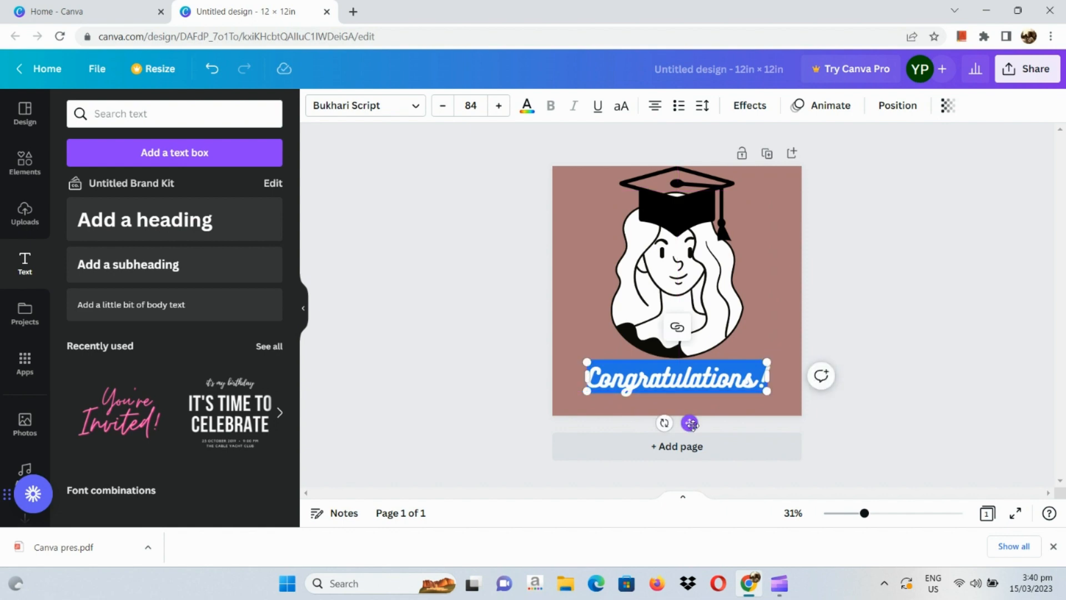
click(851, 315)
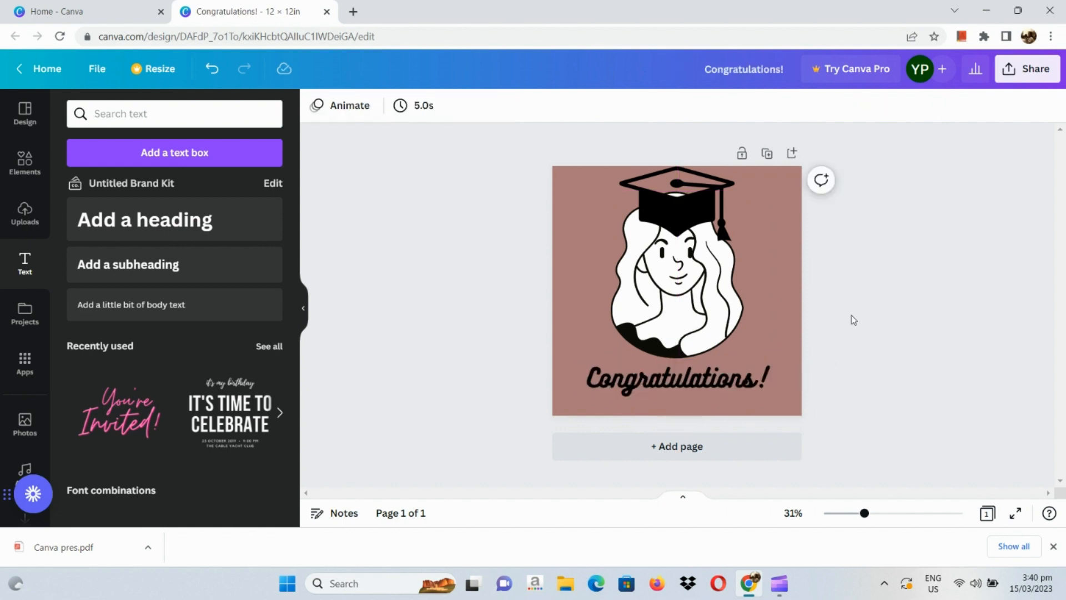
scroll(851, 315, down, 4)
scroll(851, 315, up, 4)
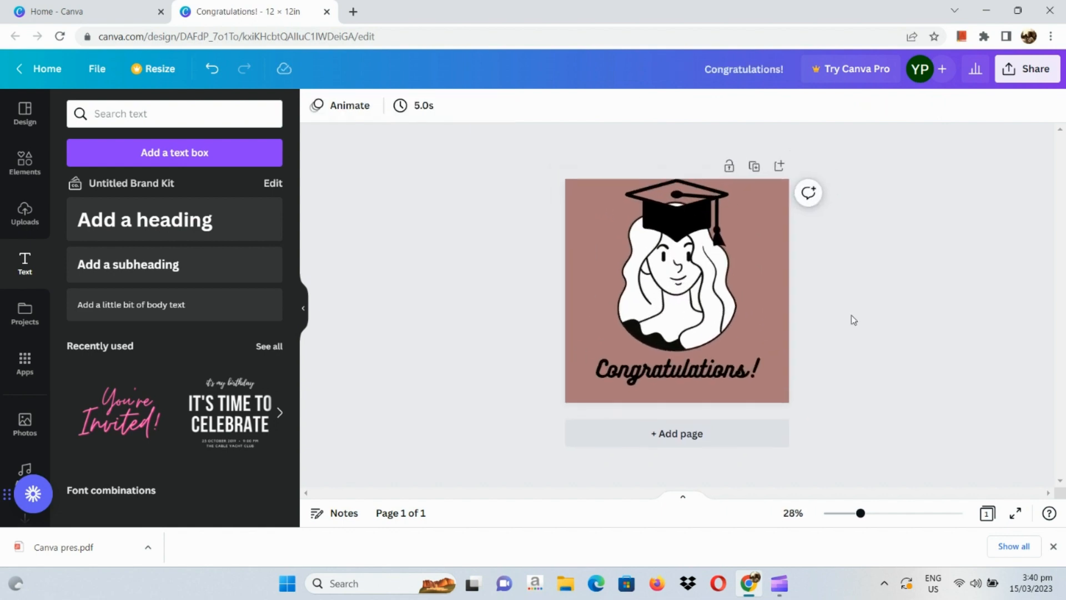
scroll(807, 293, up, 2)
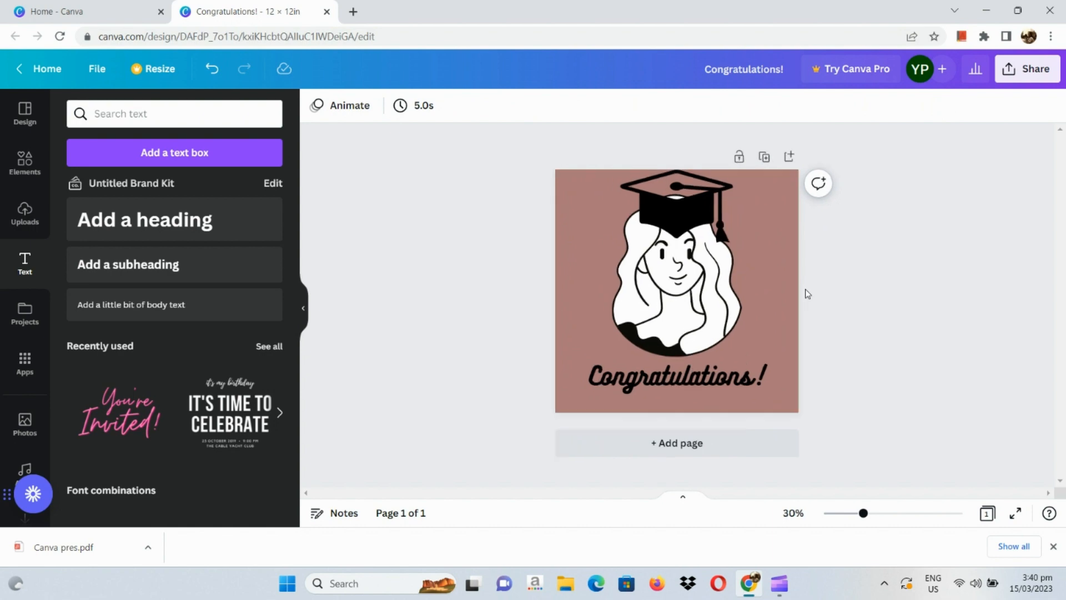
scroll(805, 291, down, 5)
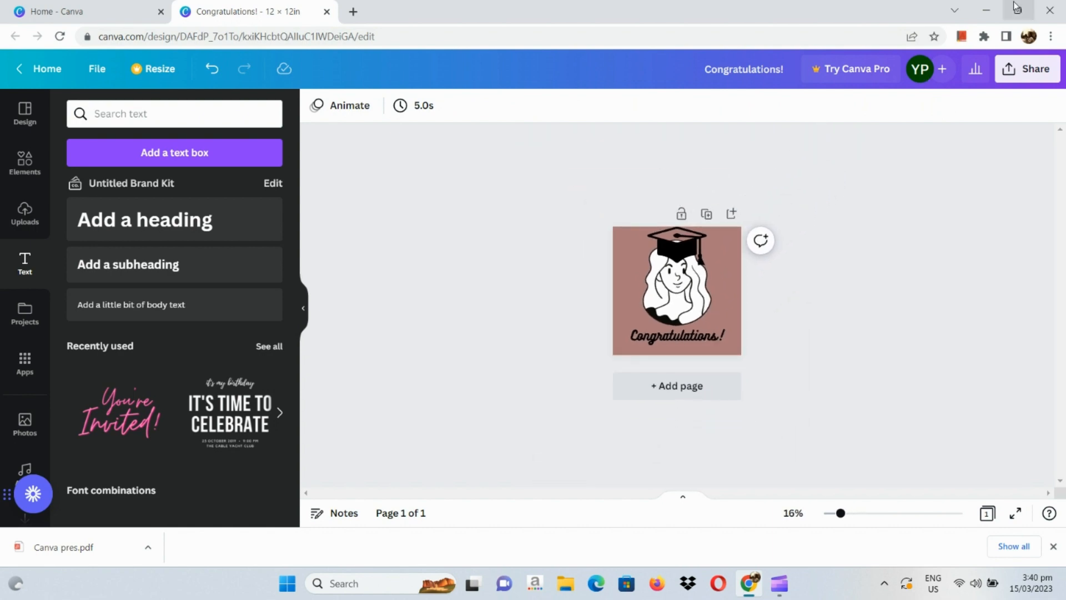
Step: Download the finished congratulations design as a PNG file
click(1050, 69)
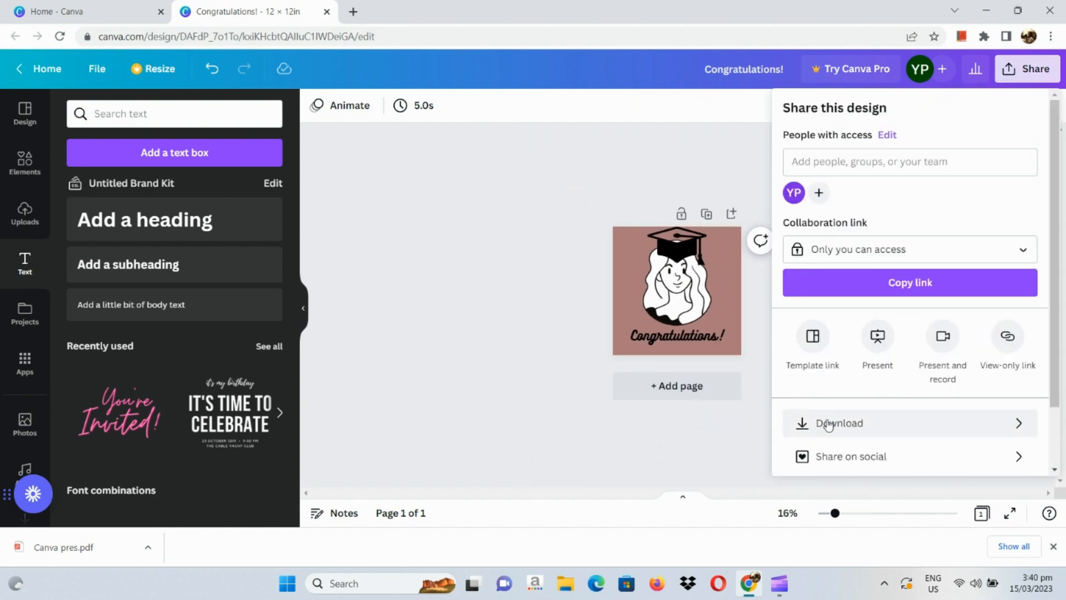
click(827, 420)
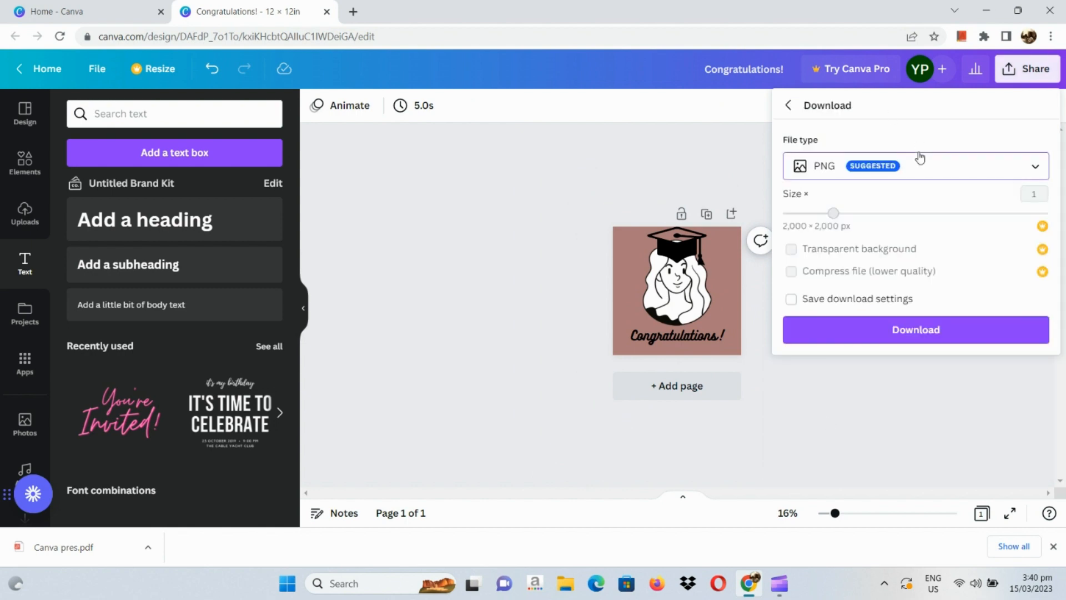
click(920, 157)
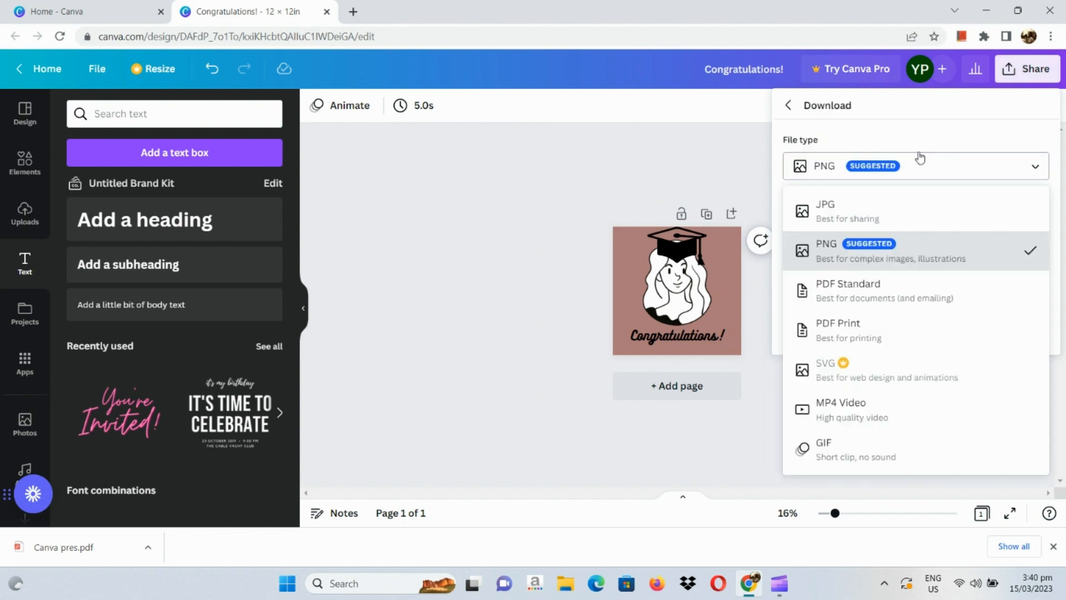
click(899, 257)
click(879, 343)
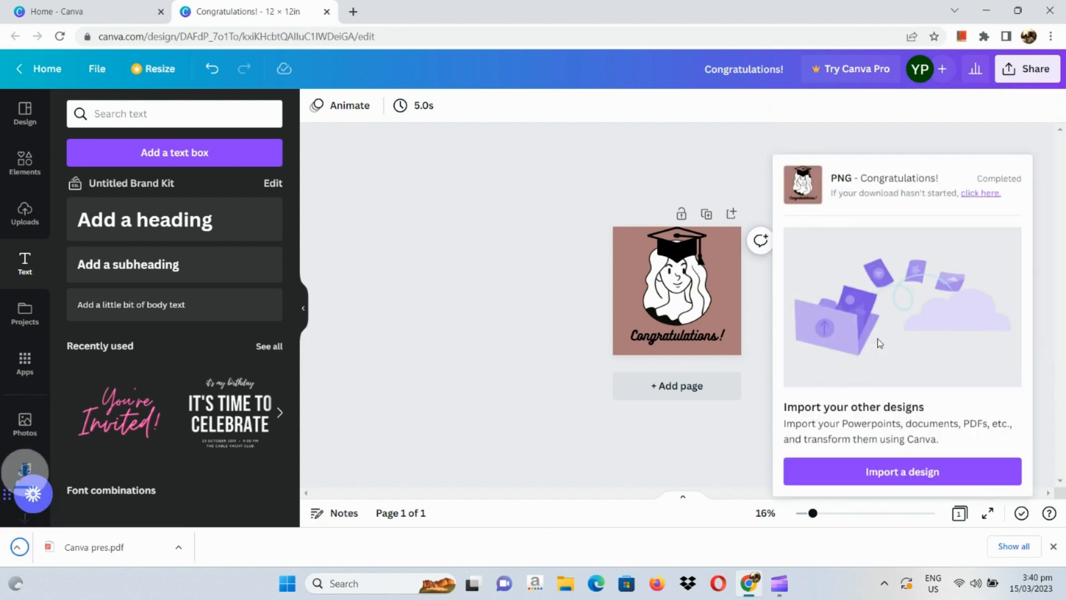
Step: Go back to the Canva home page, search for "frame" and look through the suggested templates
click(95, 10)
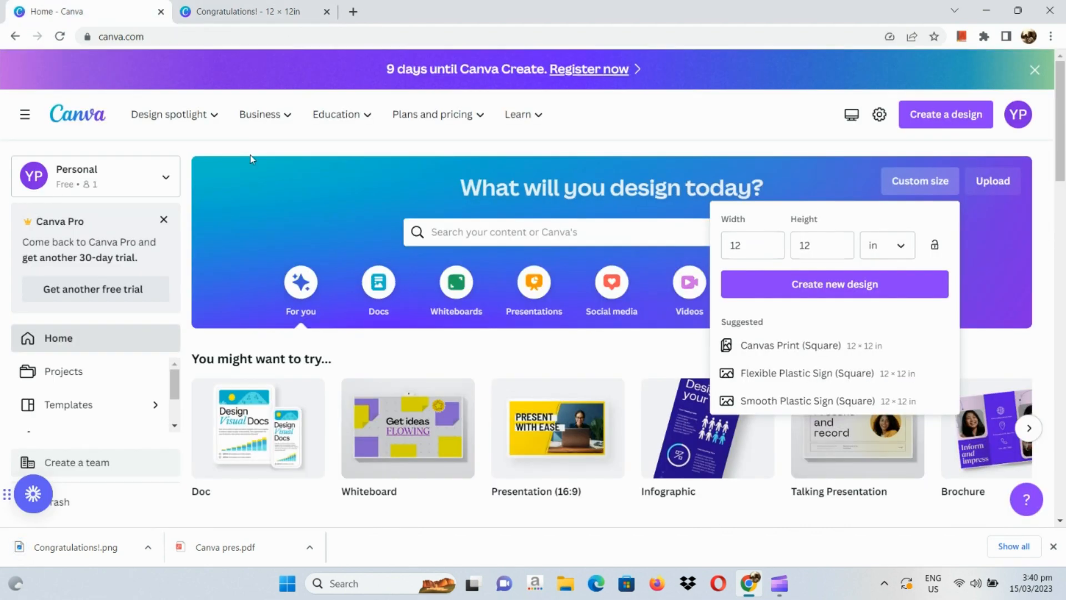
mouse_move(347, 143)
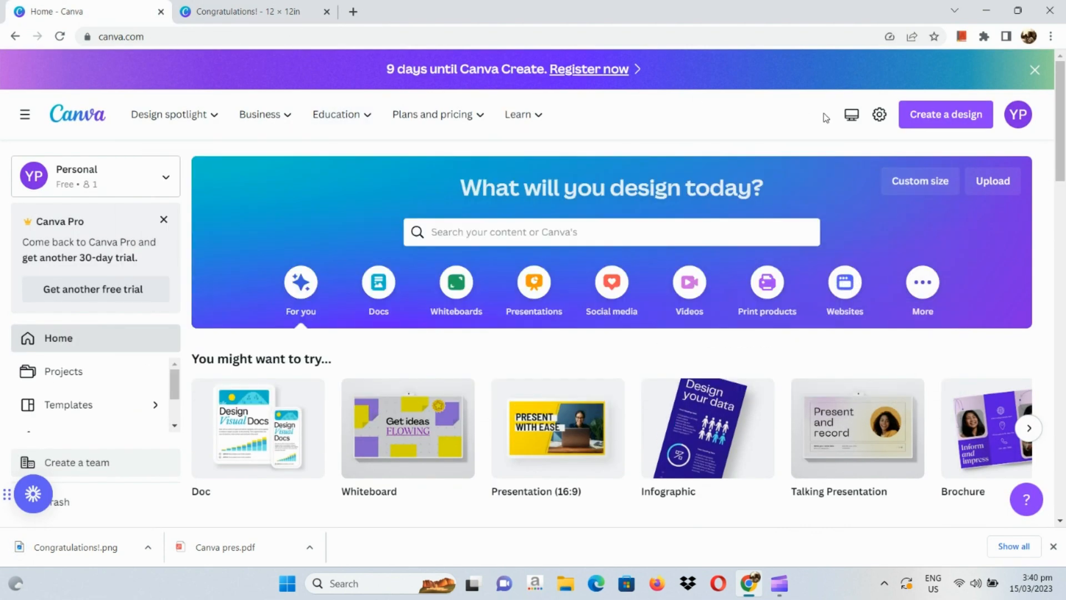
click(749, 230)
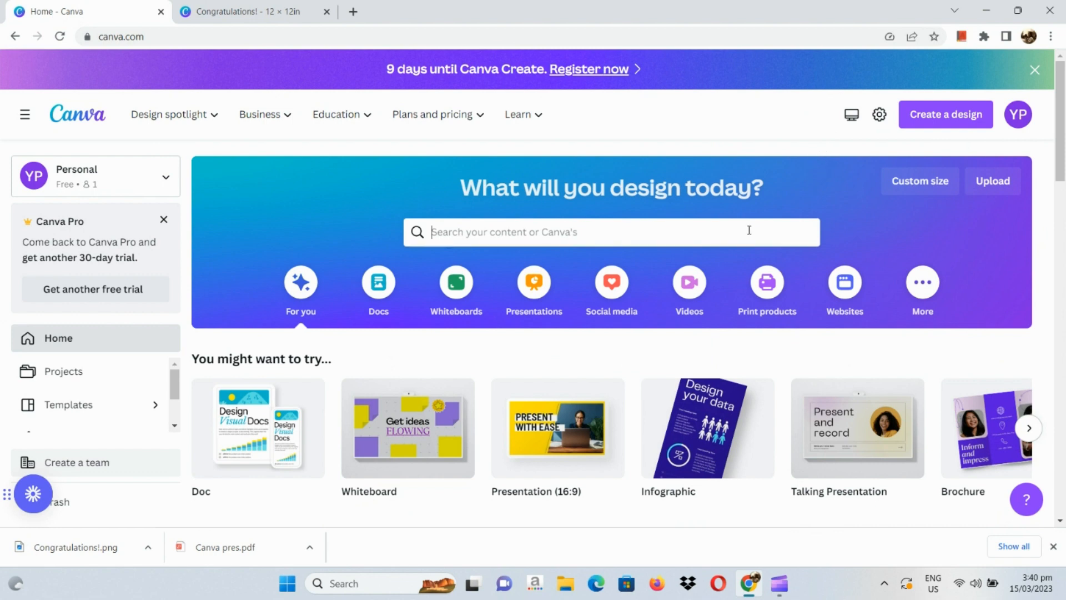
text(frame)
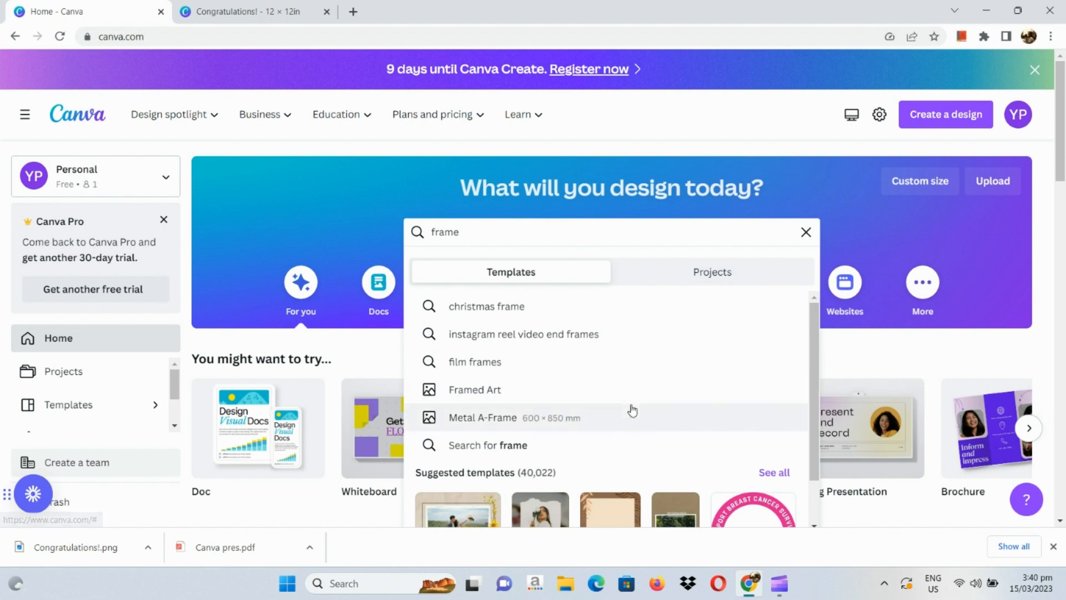
scroll(631, 409, down, 2)
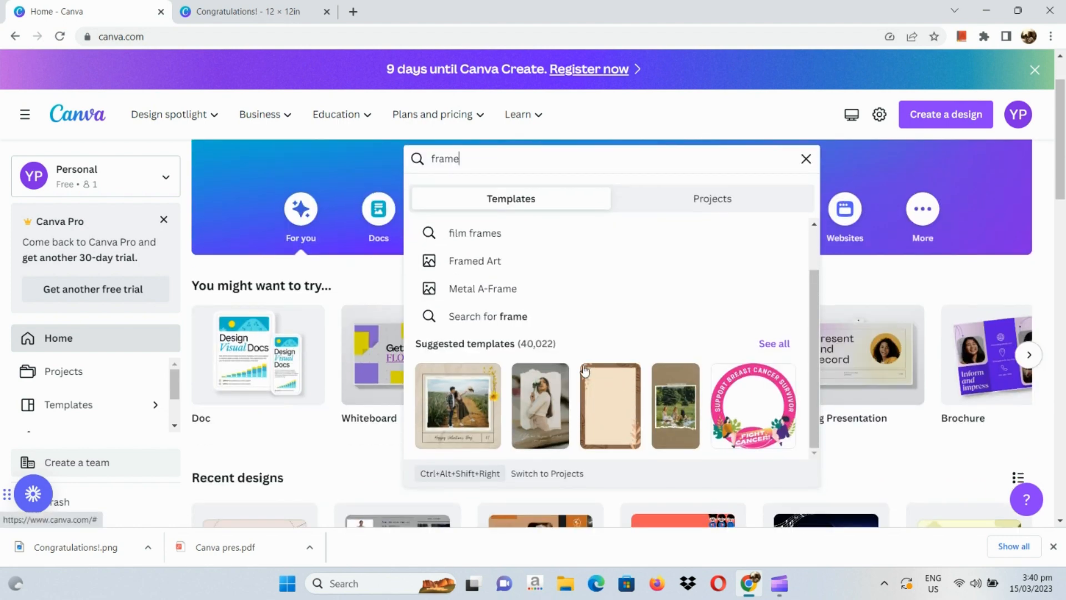
scroll(585, 371, up, 1)
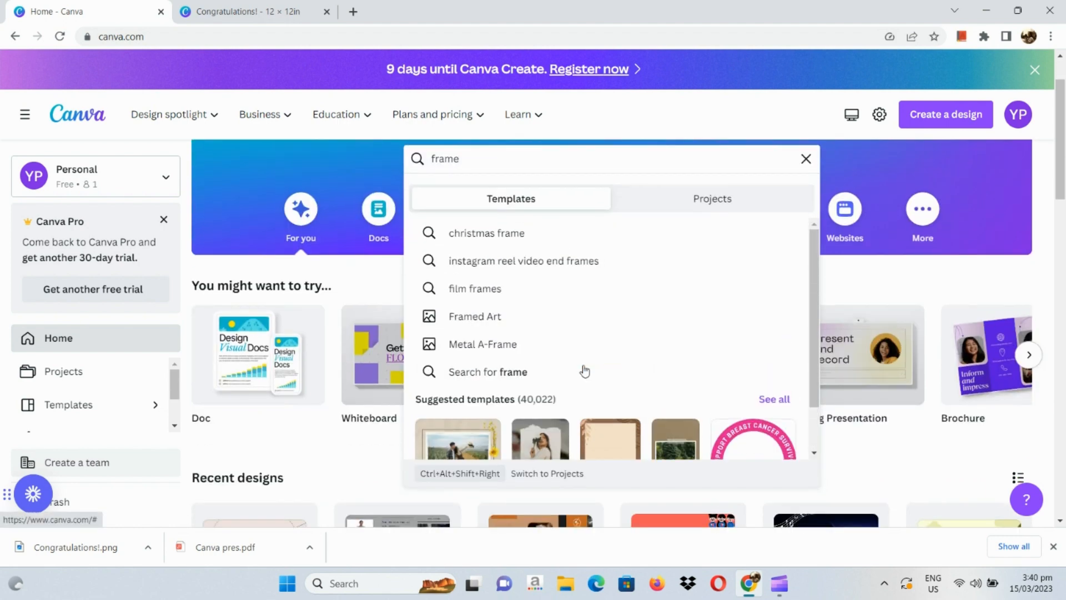
Step: Replace the search with "mock up frame" and open the suggested "wall frame mock up" template results
double_click(574, 166)
text(mock)
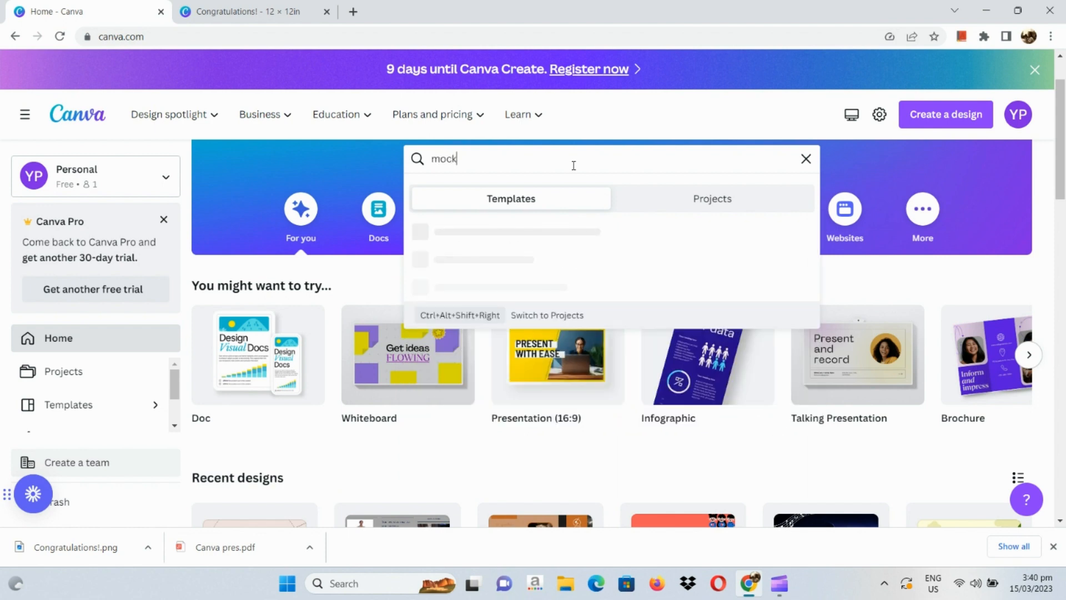
text( up frame)
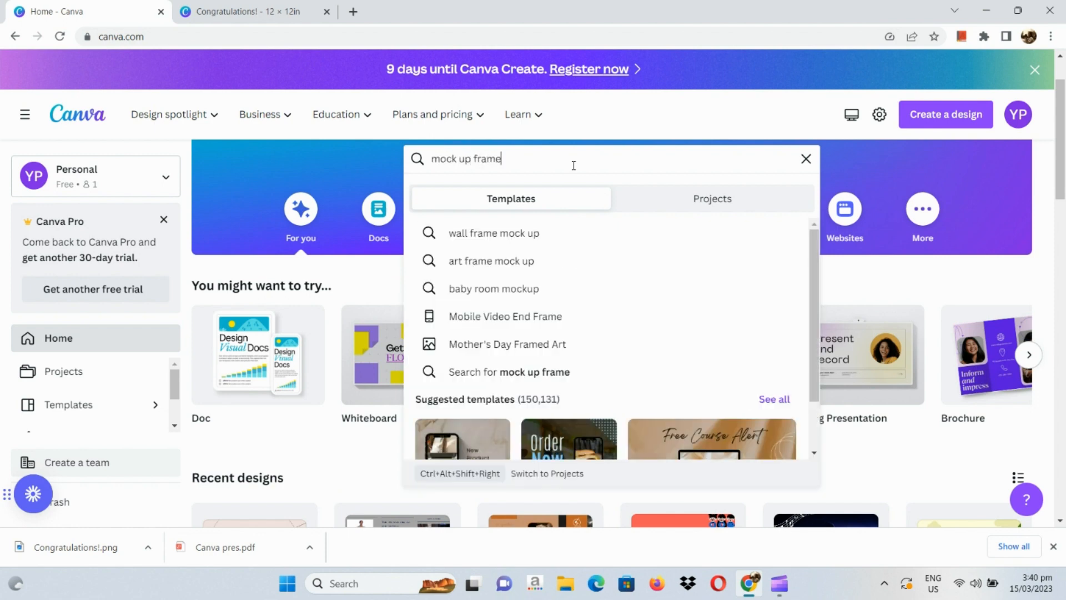
click(550, 232)
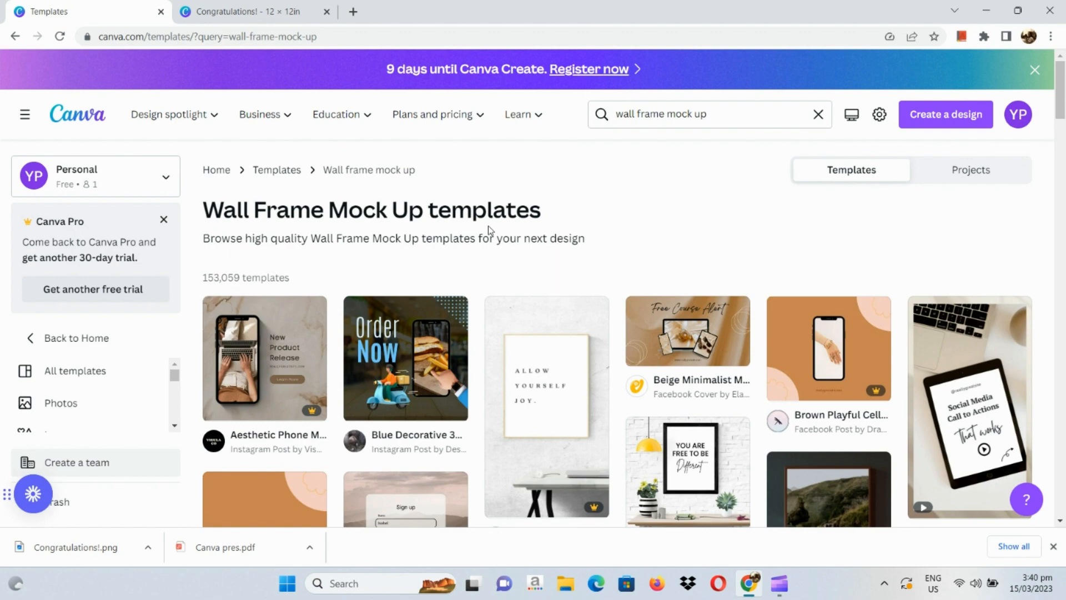
Step: Browse the wall frame results and open the "White Grey Minimalist Wall Art Photo Frame Mockup for Instagram Post" template for customizing
scroll(488, 225, down, 3)
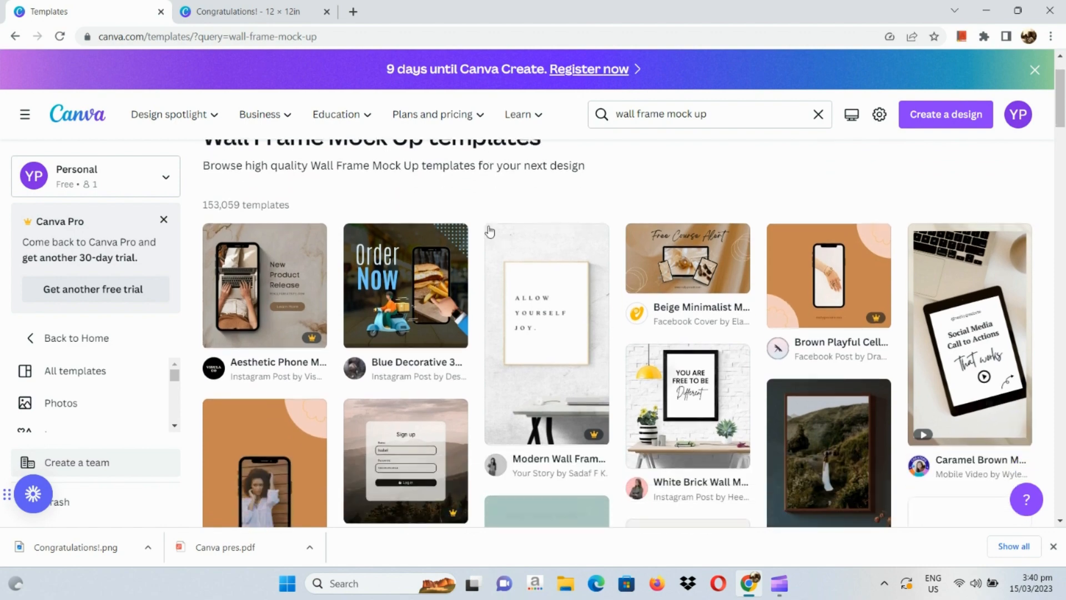
scroll(489, 231, down, 6)
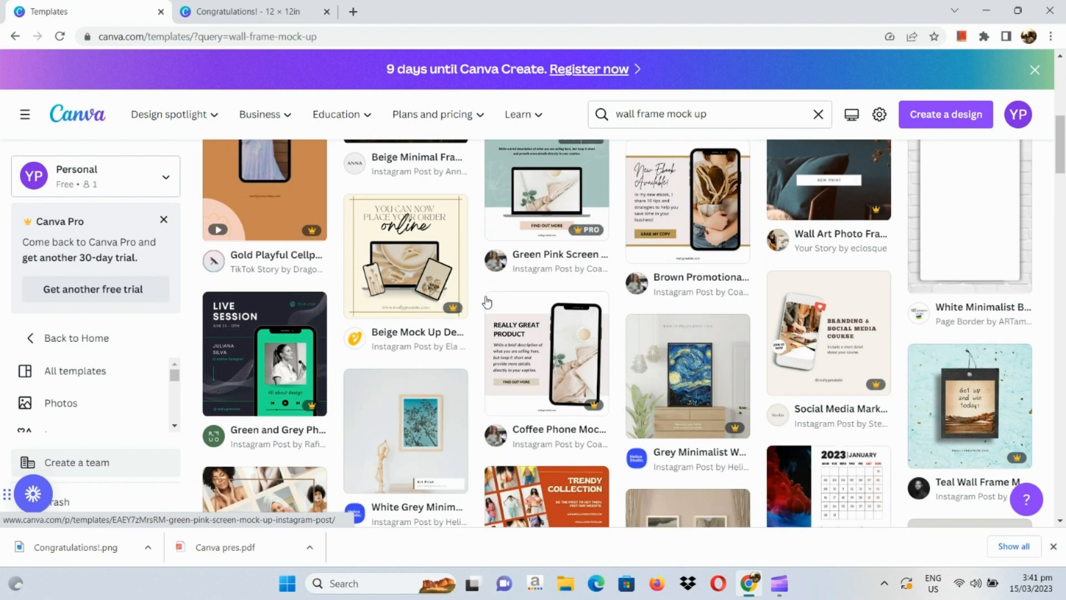
scroll(479, 334, down, 6)
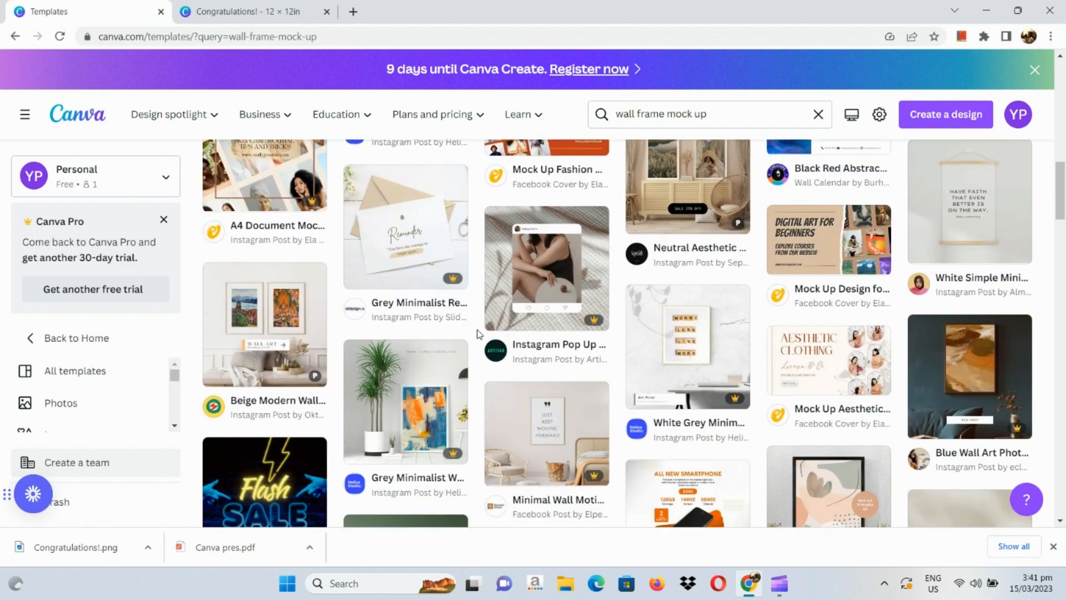
scroll(479, 334, down, 3)
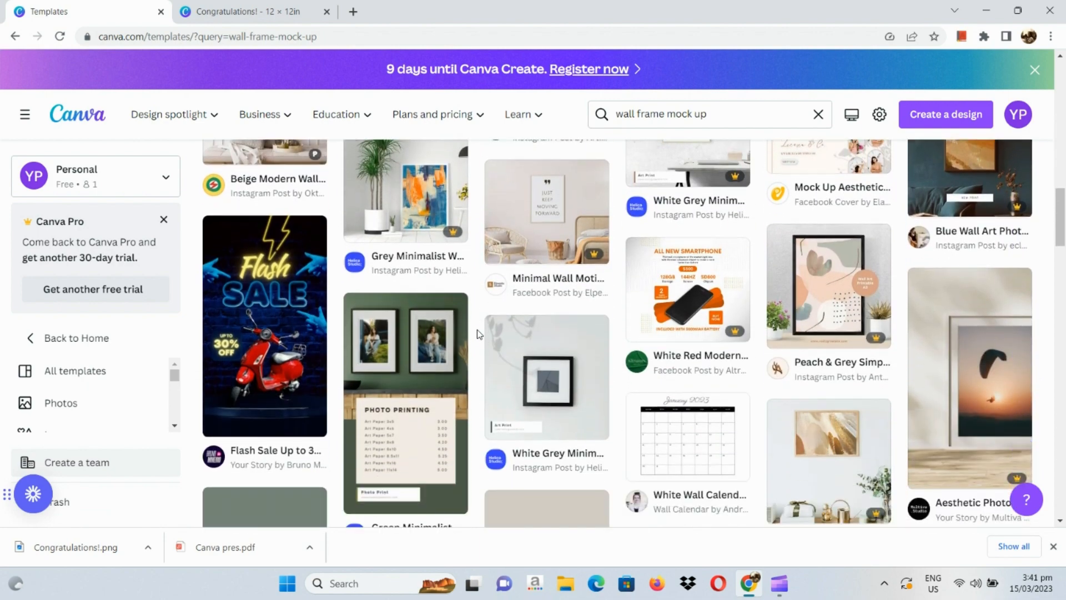
scroll(480, 335, down, 1)
scroll(480, 335, up, 1)
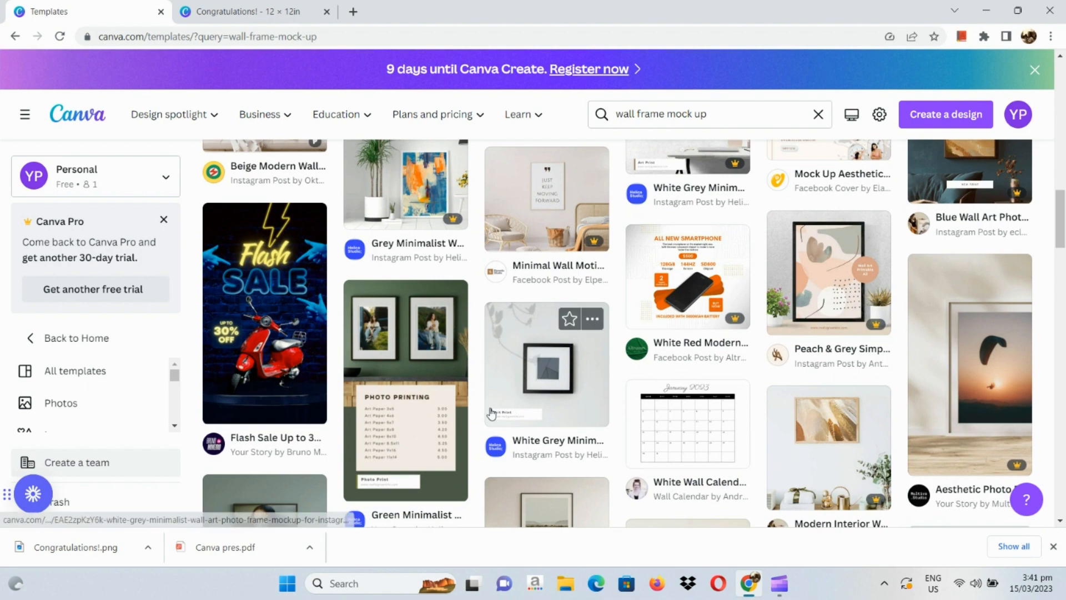
click(518, 414)
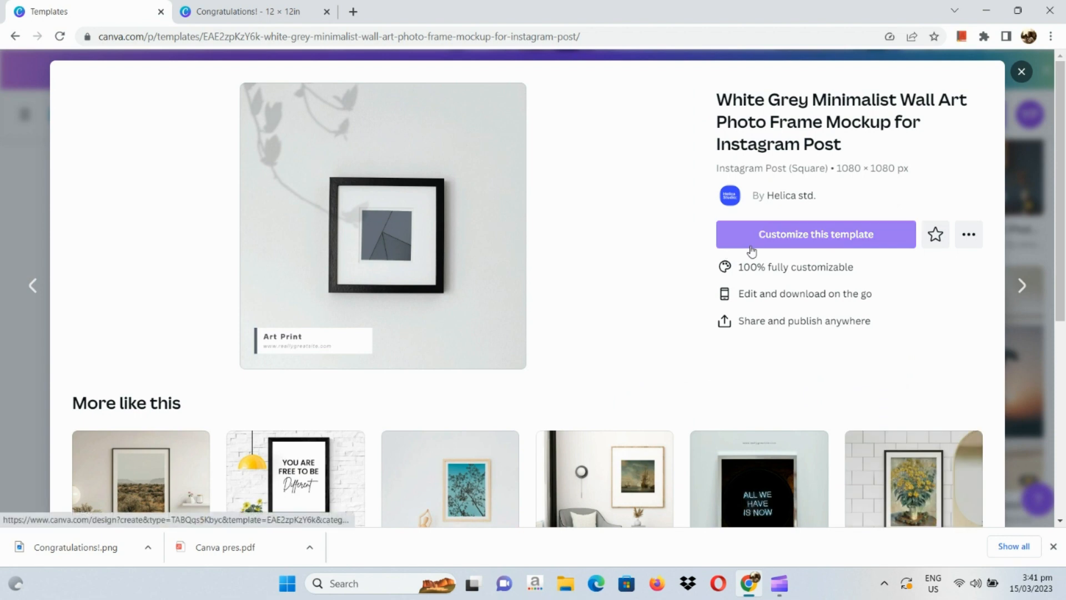
click(816, 237)
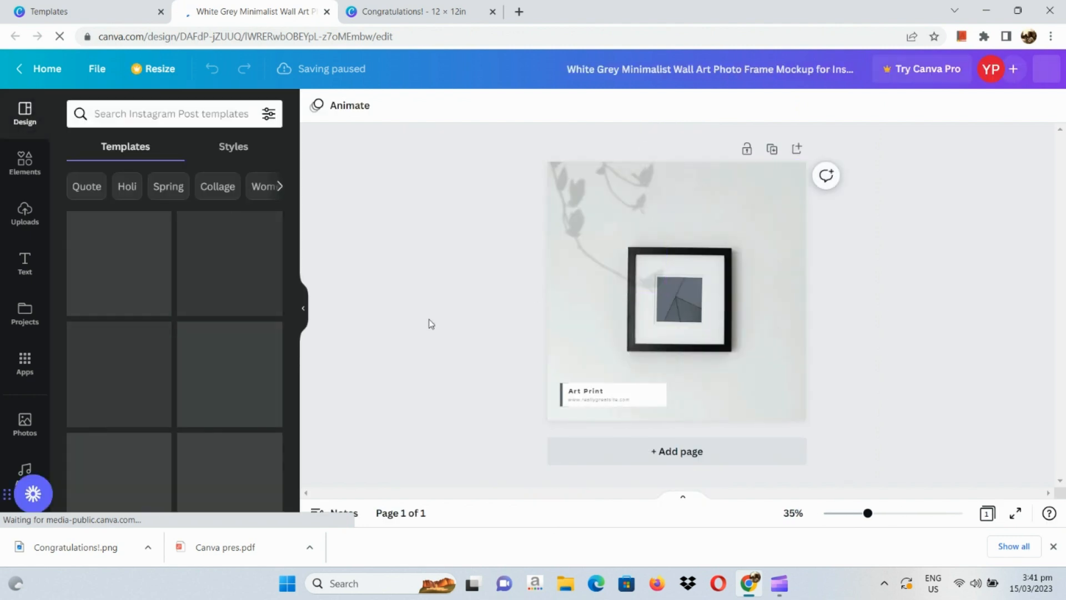
Step: Delete the sample image inside the black frame, keeping its grid as an empty placeholder
click(665, 312)
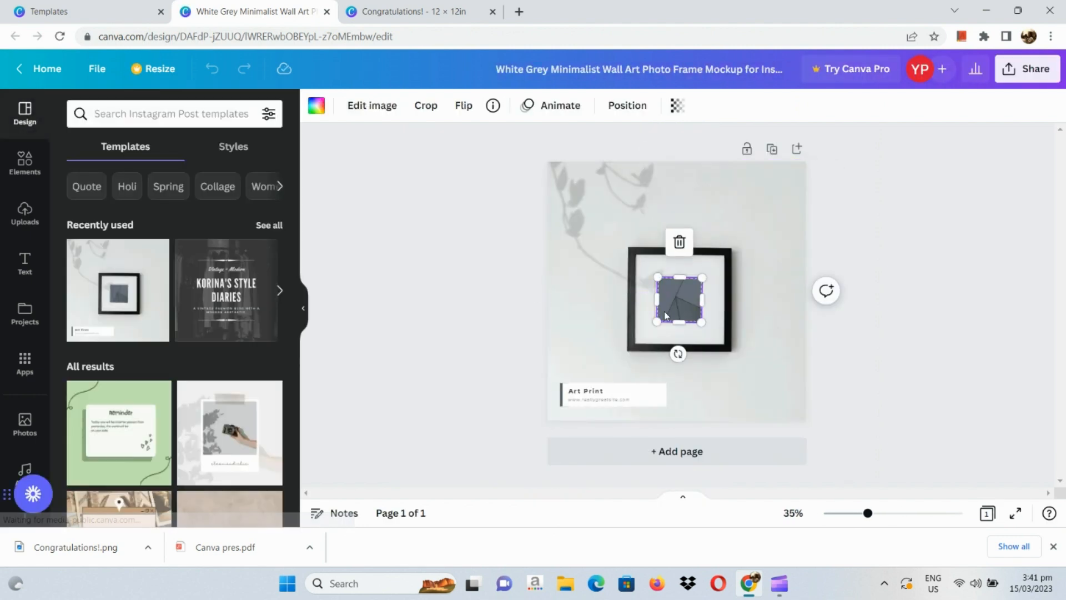
click(679, 241)
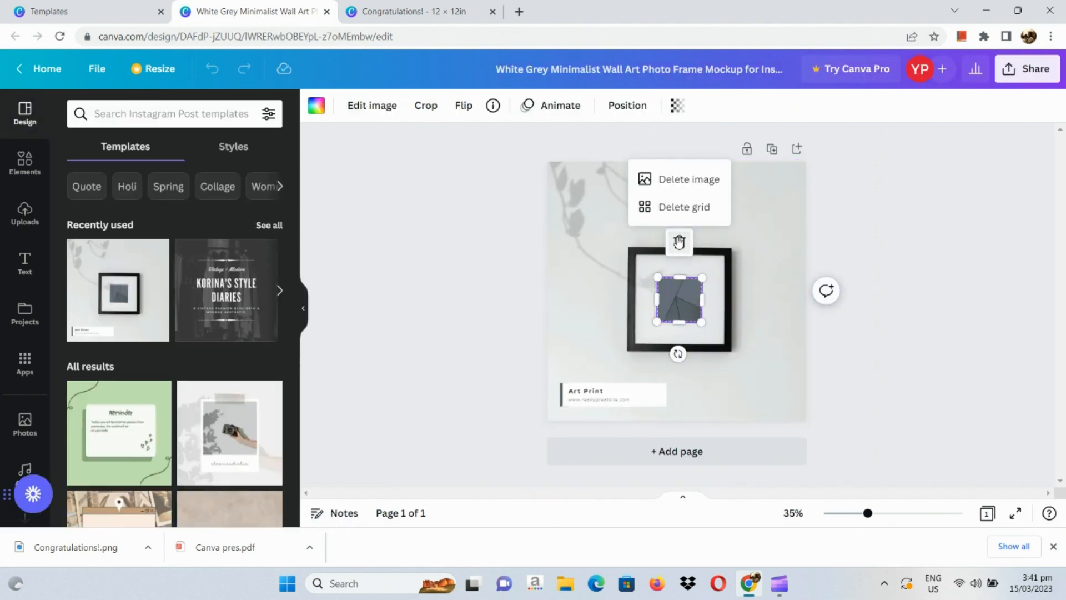
click(697, 188)
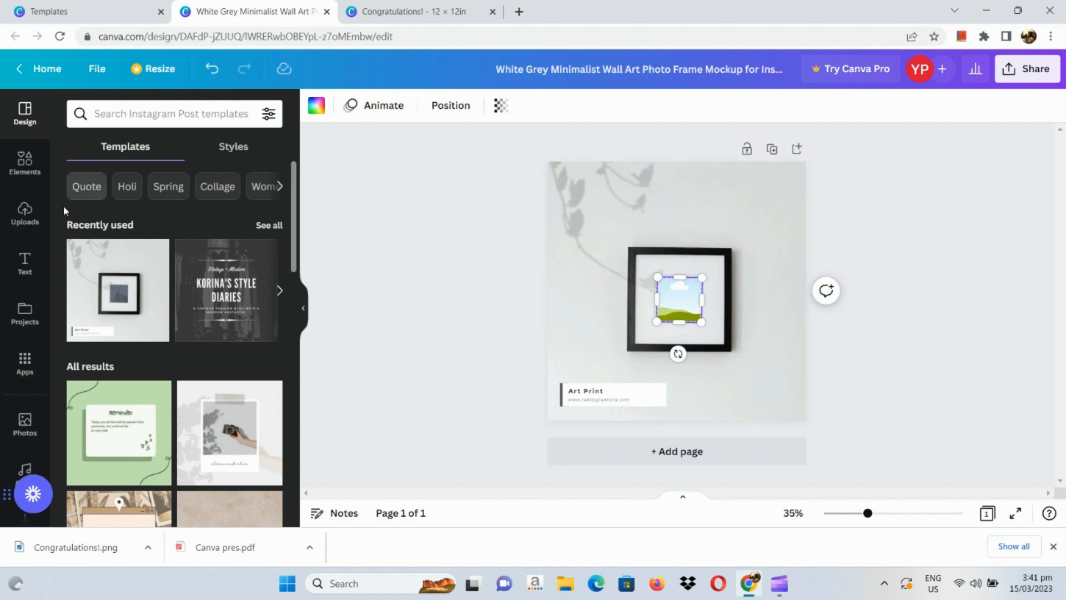
Step: Upload the downloaded congratulations PNG and place it into the empty grid inside the black frame
click(24, 210)
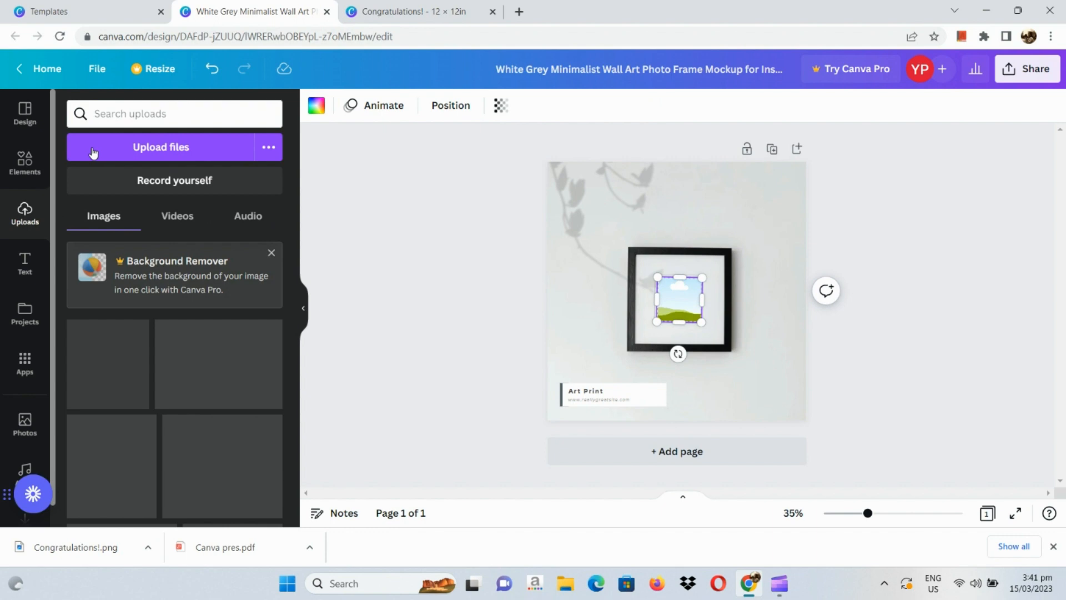
click(166, 139)
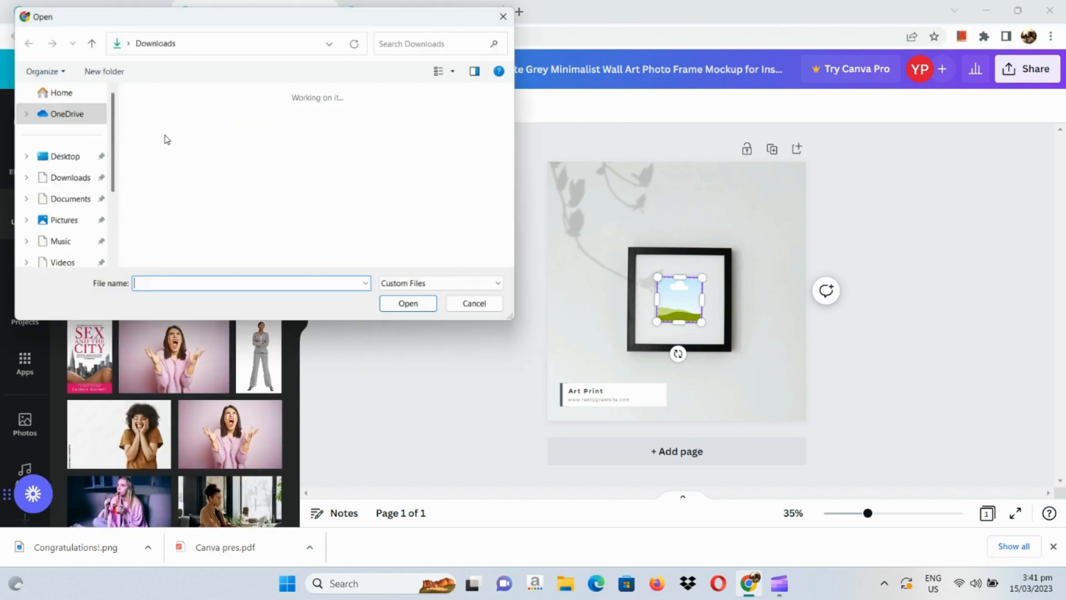
double_click(221, 121)
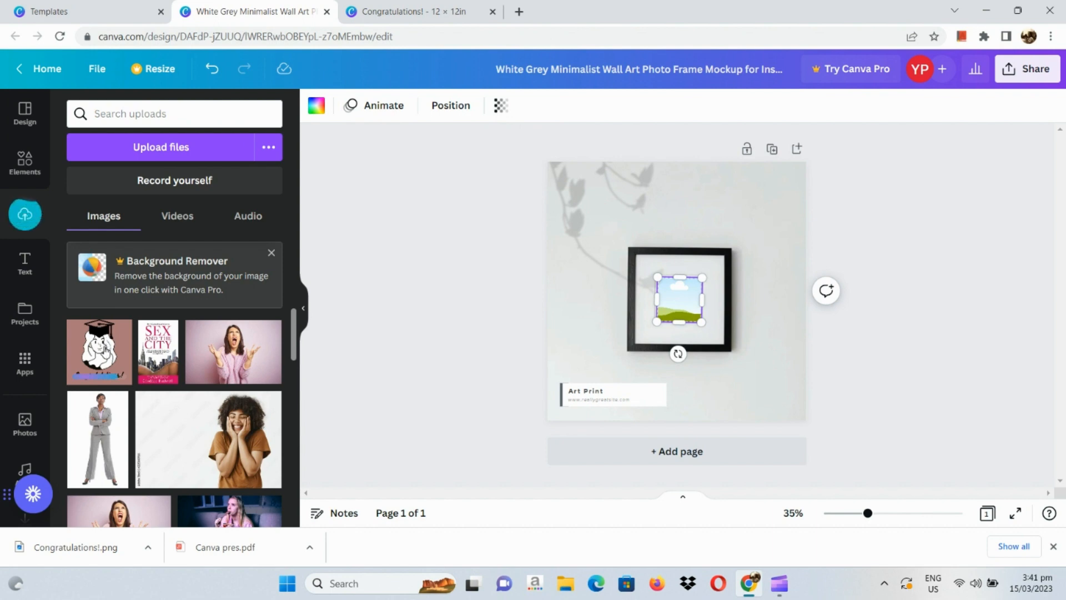
drag(98, 351, 662, 291)
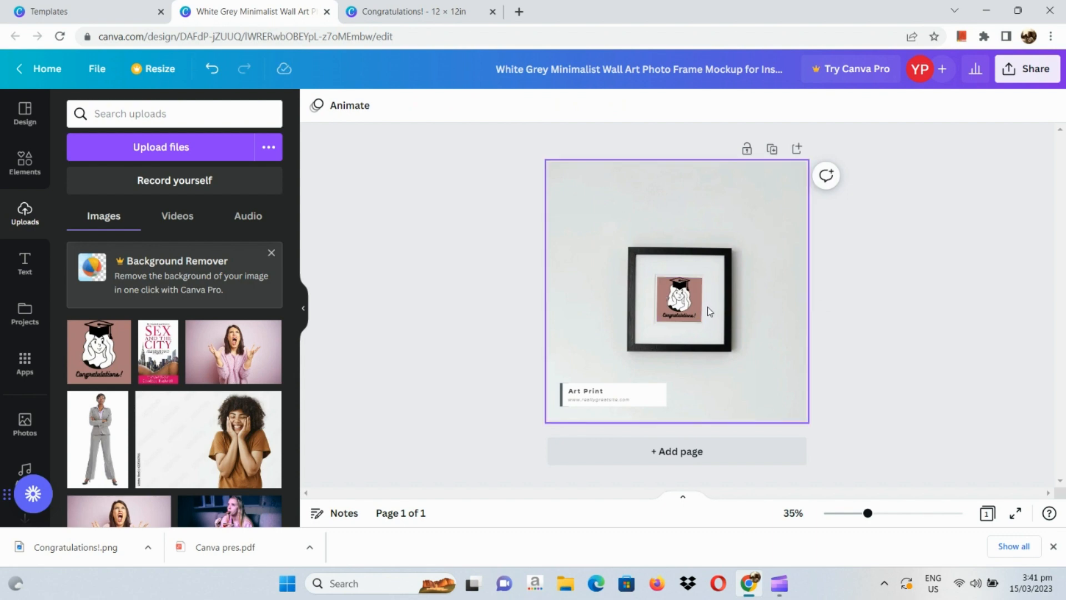
Step: Enlarge the congratulations image to fill most of the black frame's inner area, center and widen it slightly, and deselect it
click(684, 306)
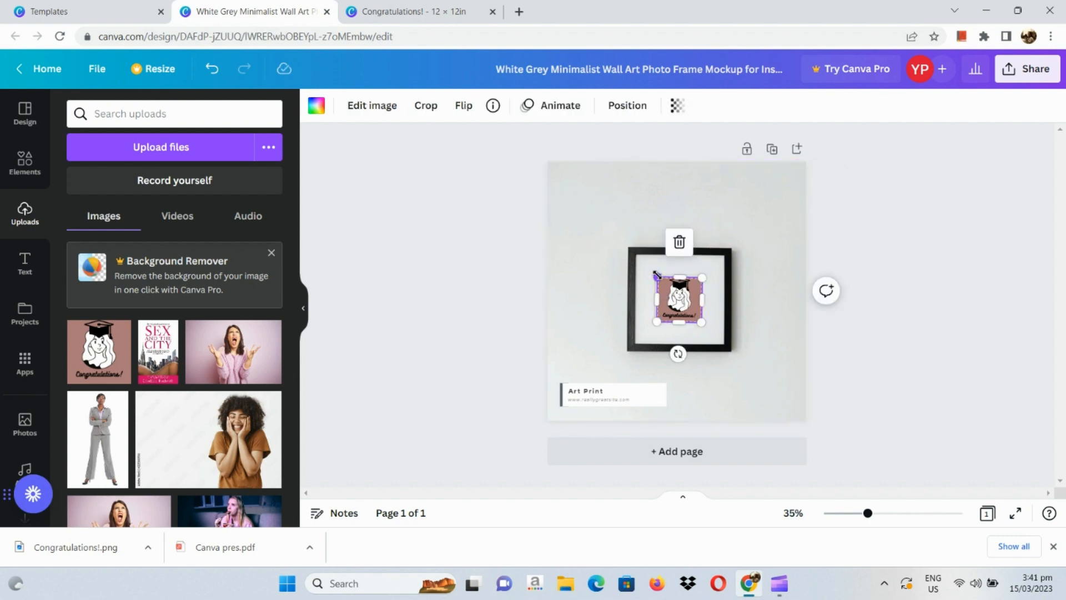
drag(656, 274, 643, 260)
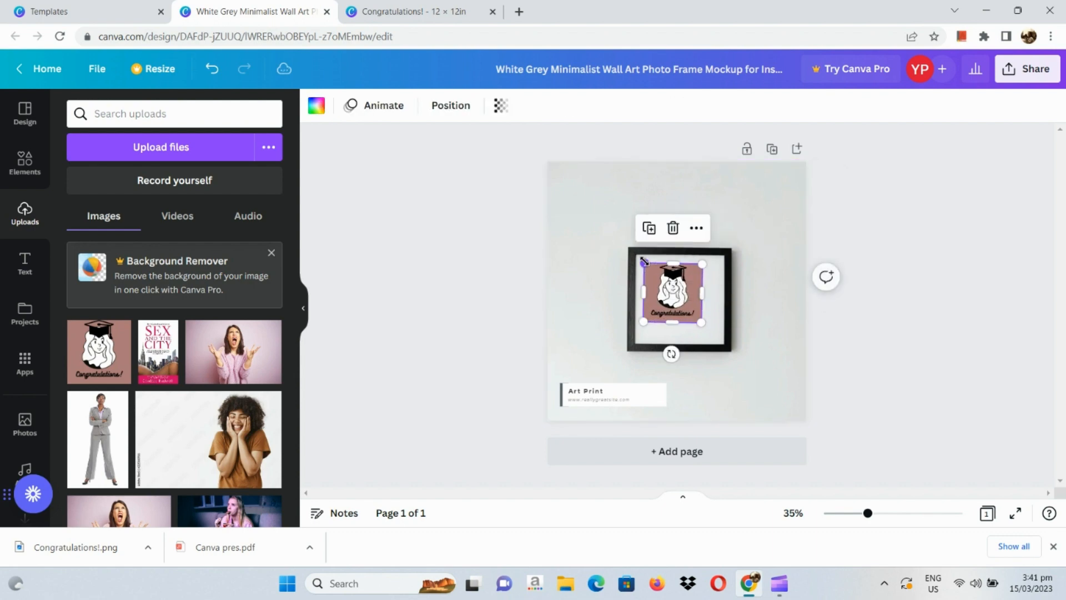
drag(701, 286, 716, 340)
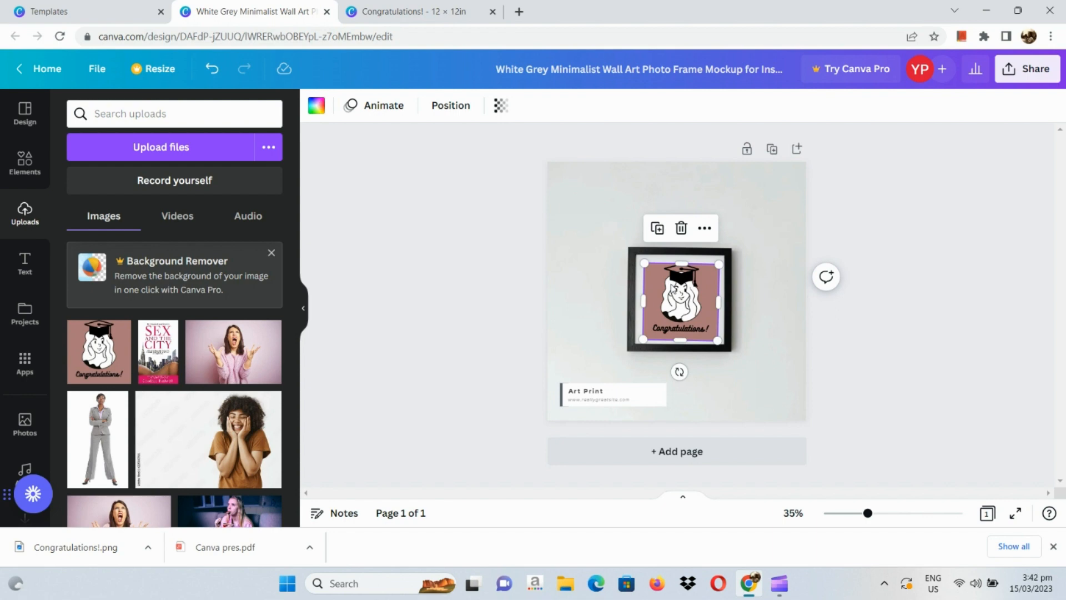
drag(671, 283, 672, 283)
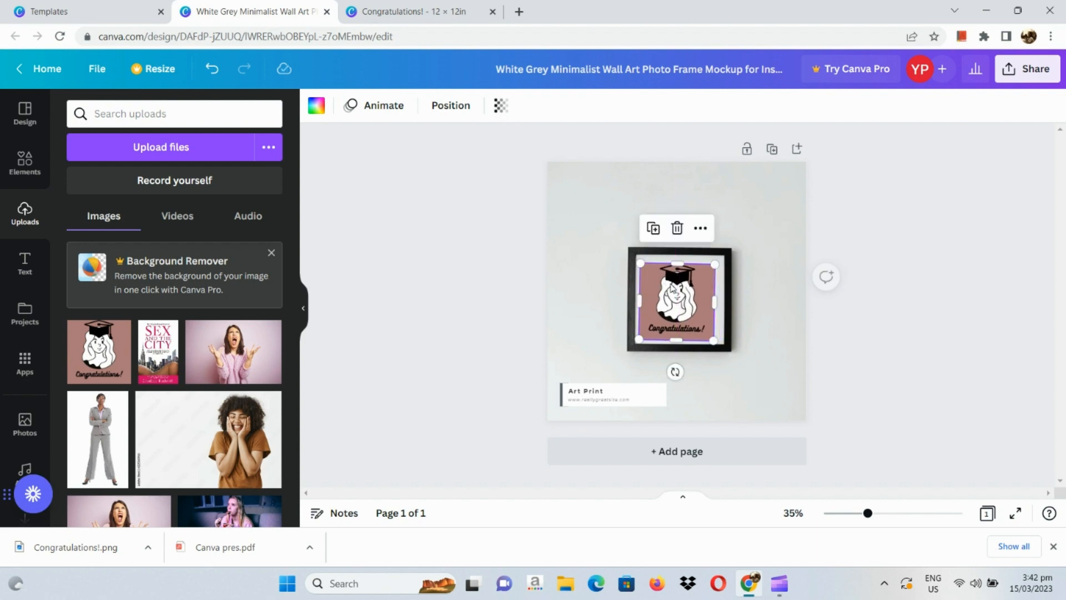
click(604, 330)
click(714, 302)
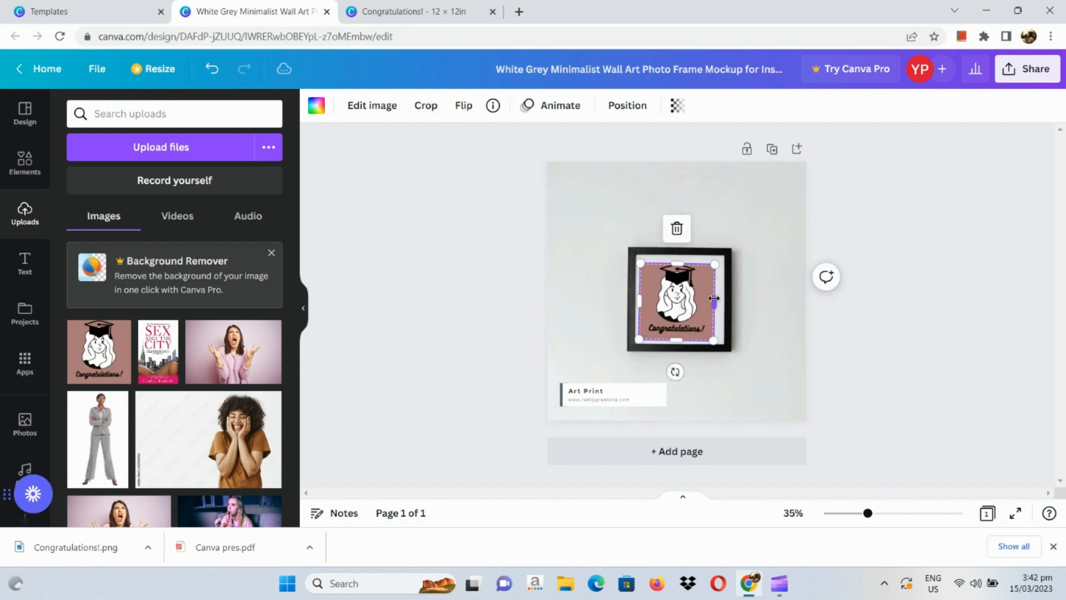
drag(714, 299, 766, 289)
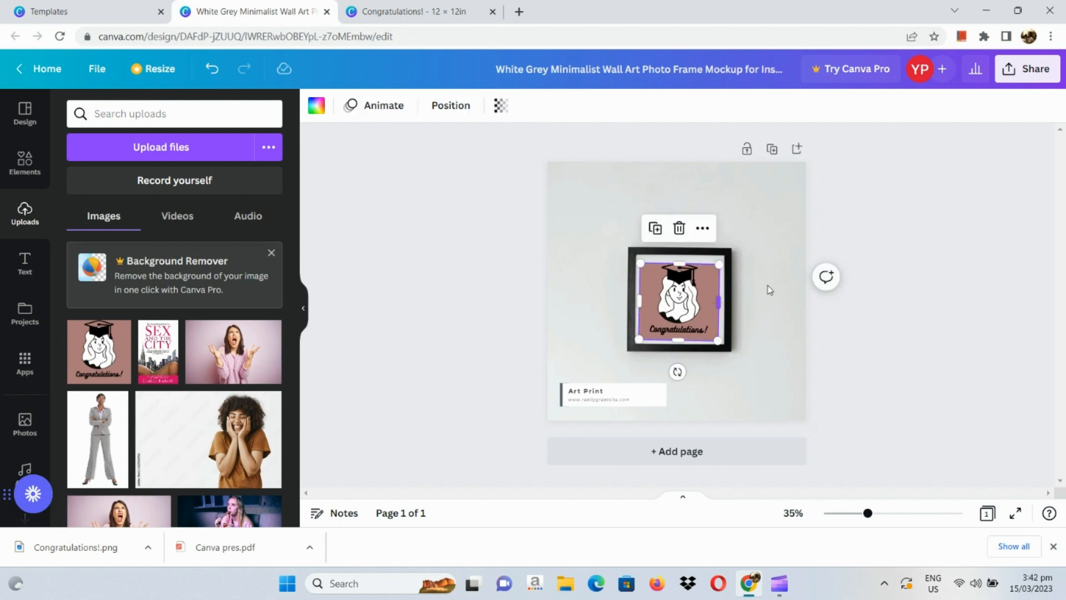
click(777, 288)
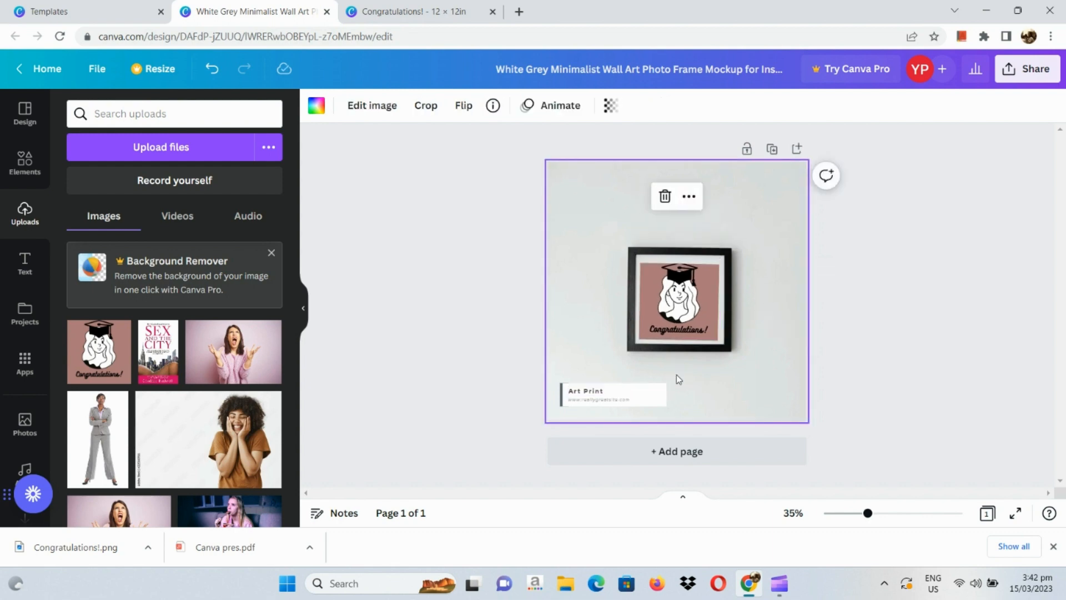
Step: Clear the "Art Print" title and the website line from the white label below the frame
double_click(602, 396)
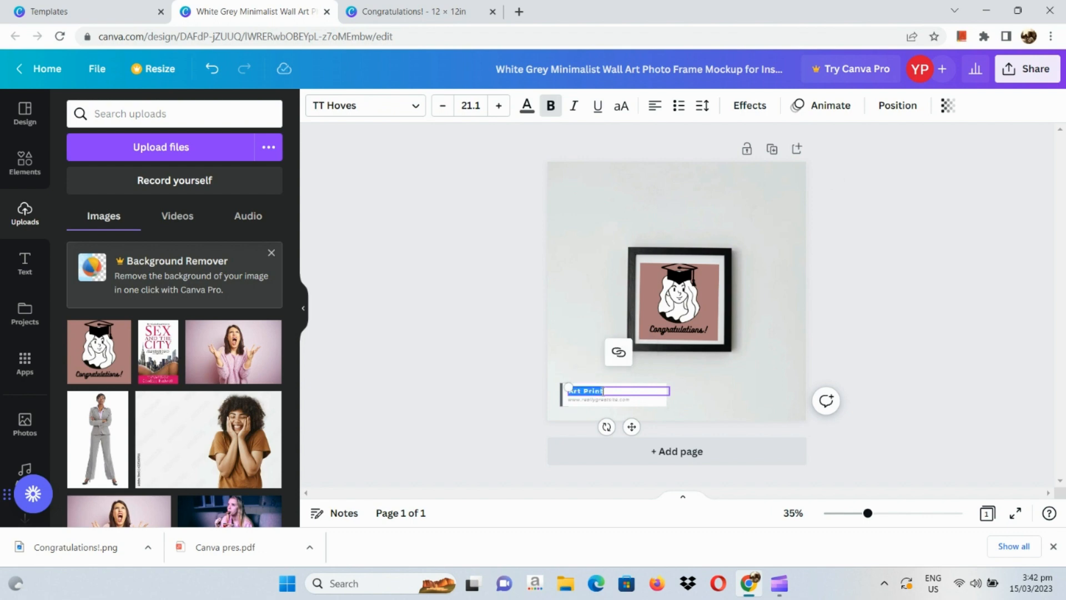
key(BackSpace)
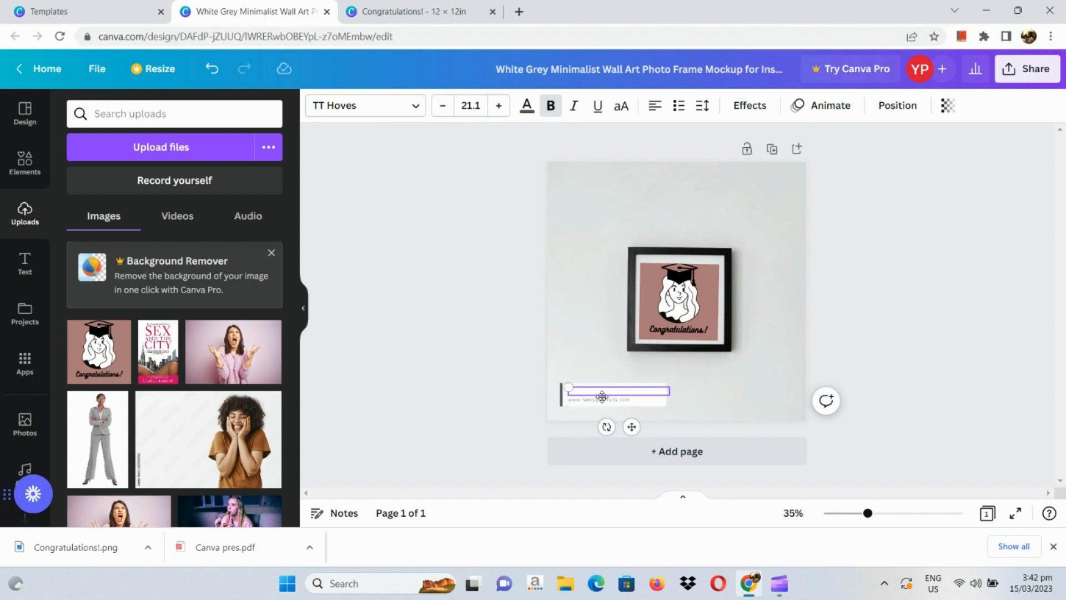
click(602, 399)
double_click(601, 400)
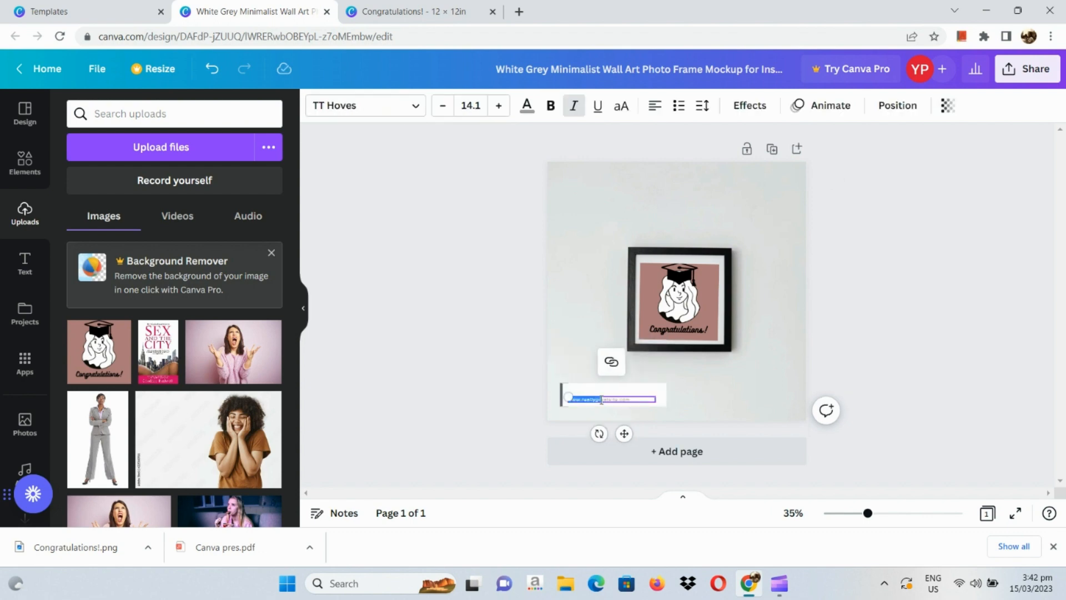
double_click(601, 400)
key(BackSpace)
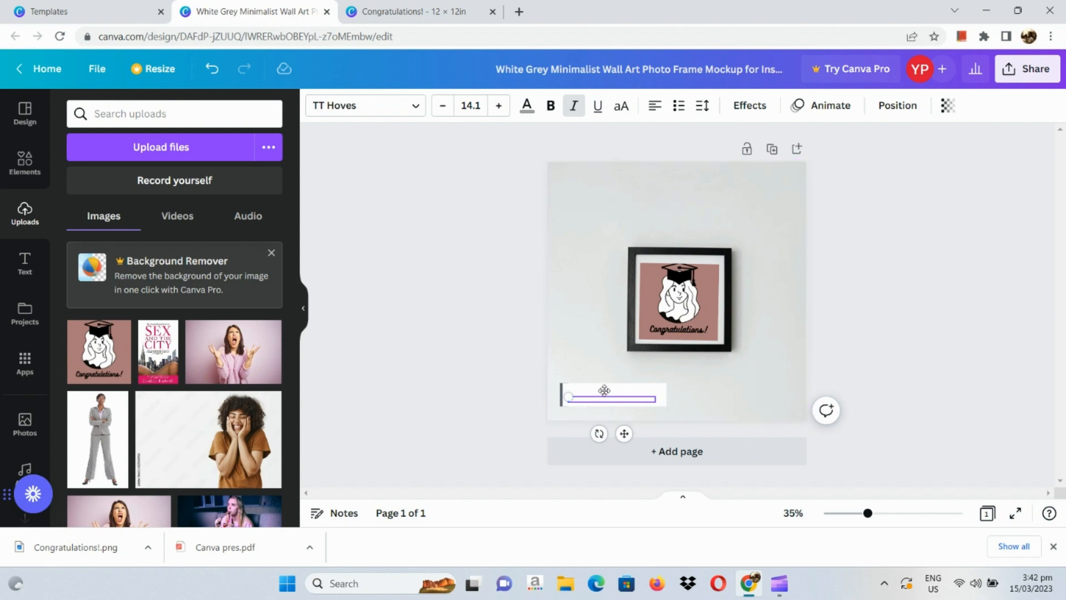
click(607, 394)
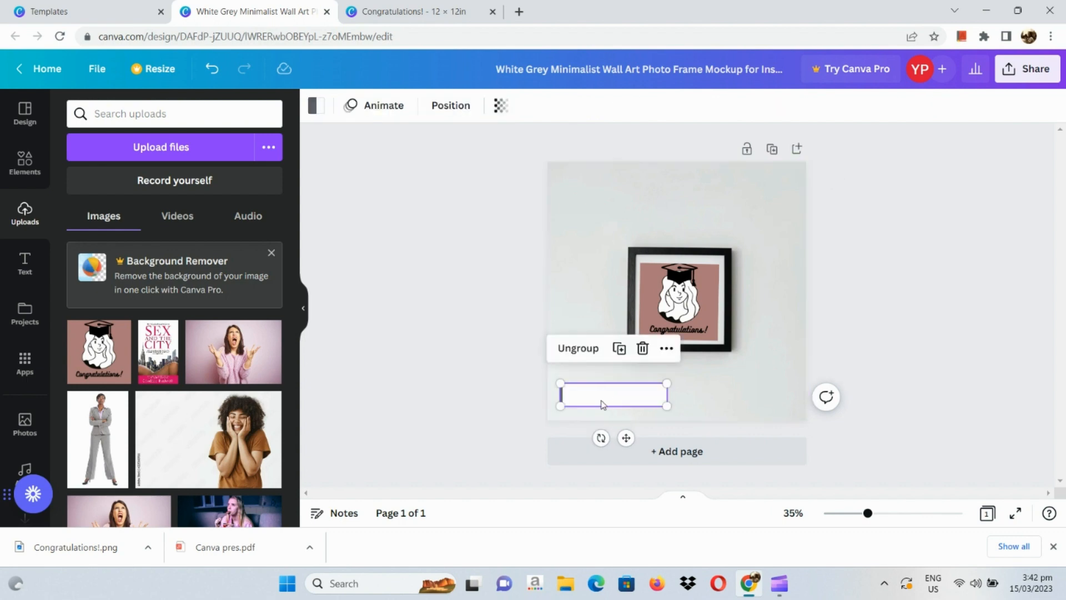
click(603, 404)
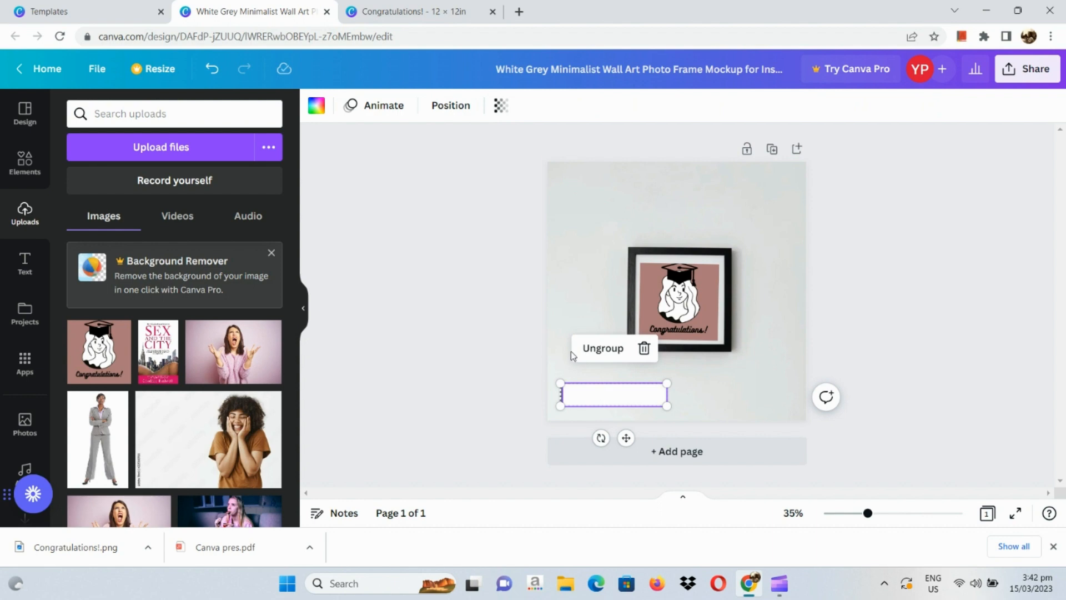
click(571, 351)
click(587, 392)
Step: Add a subheading reading "Available for download" and move it onto the empty white label below the frame
click(25, 262)
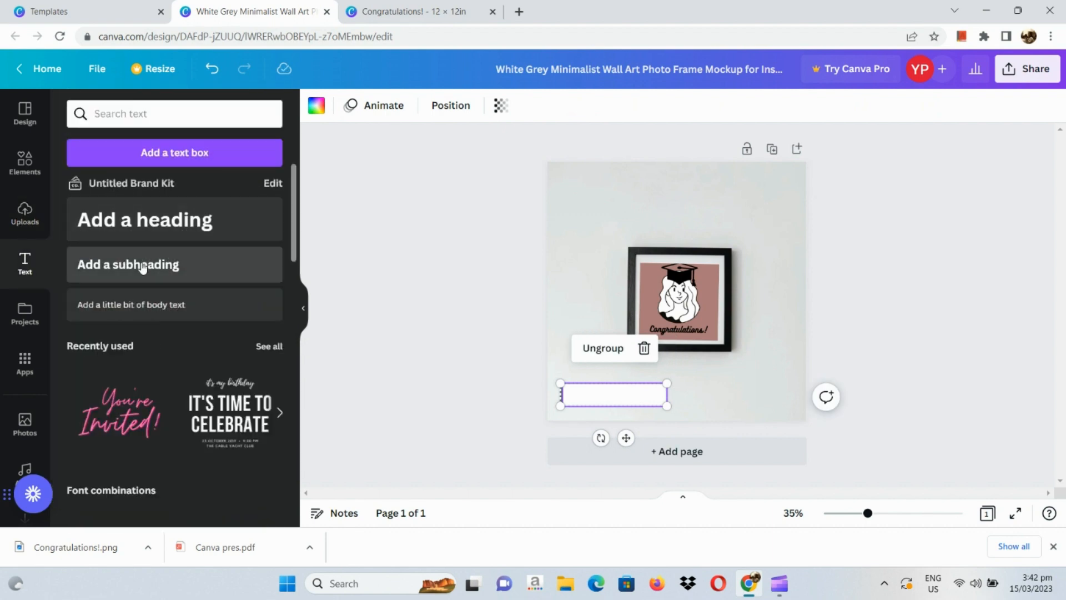
click(142, 267)
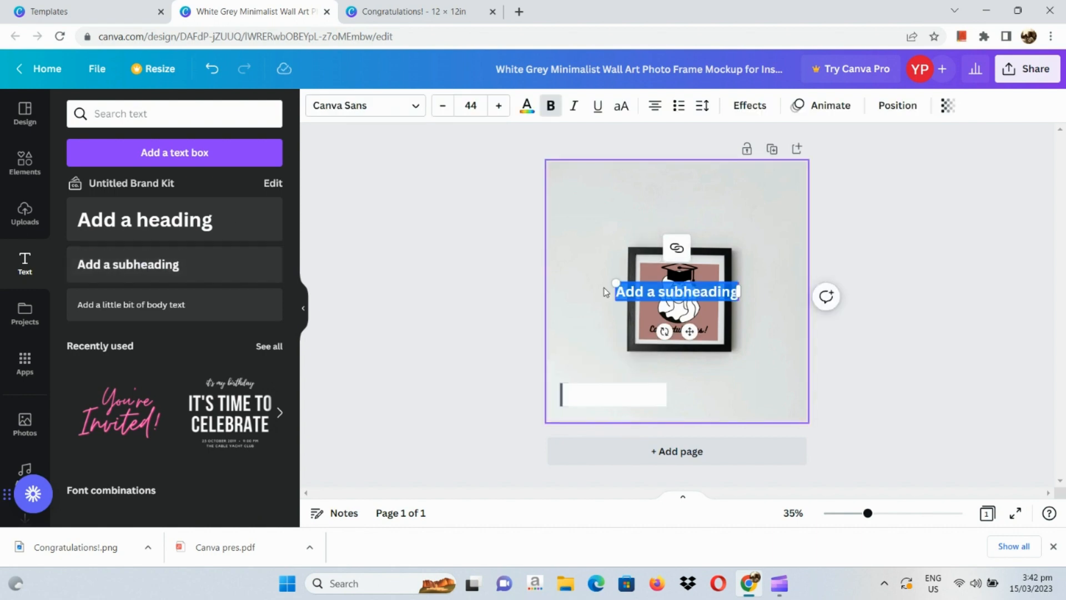
key(BackSpace)
text(A)
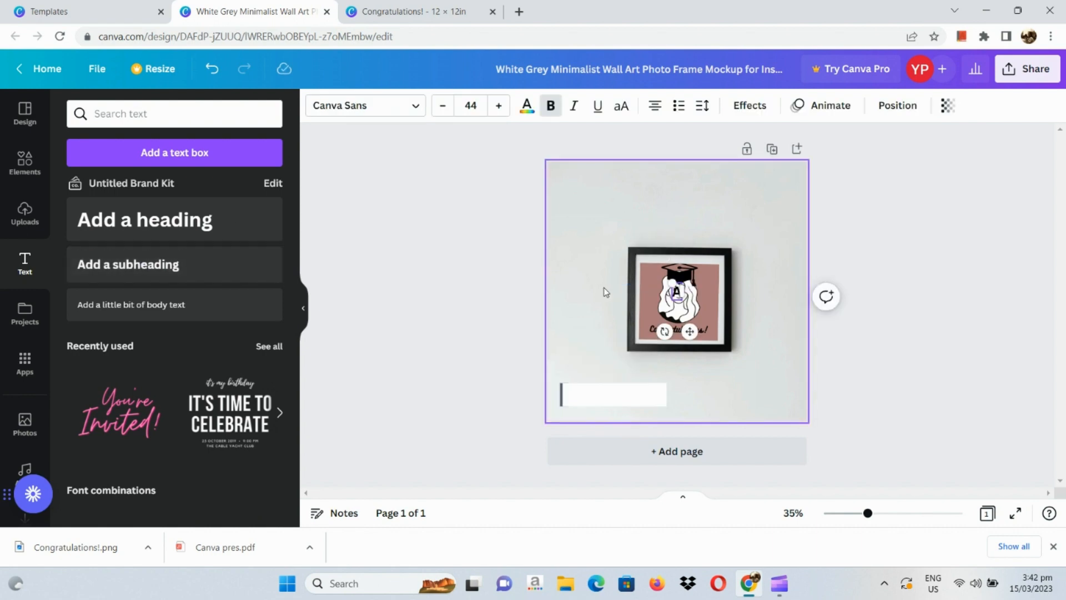
text(vailabl)
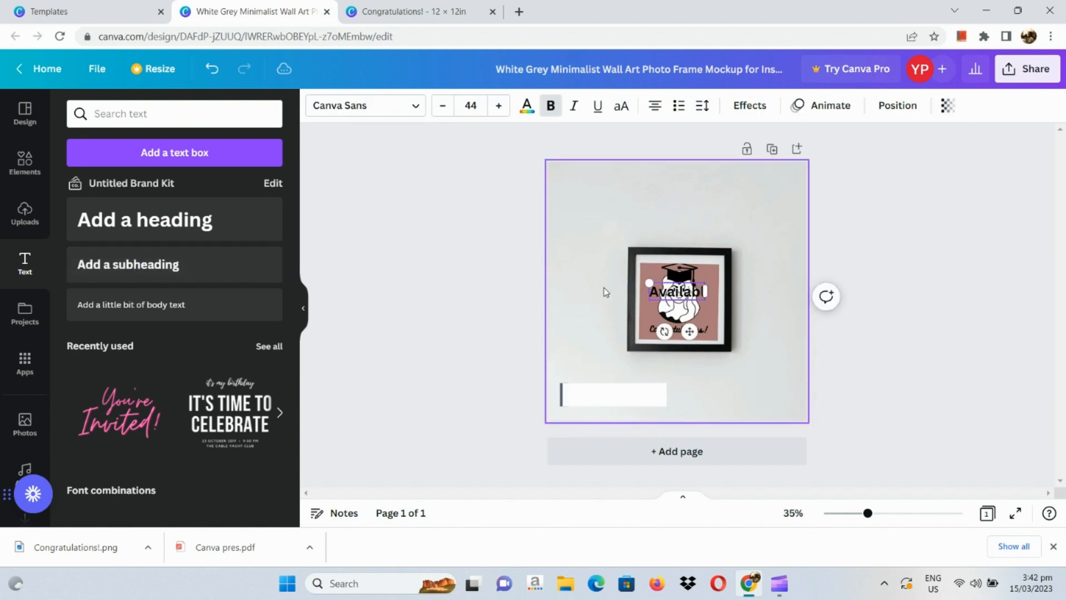
text(e for do)
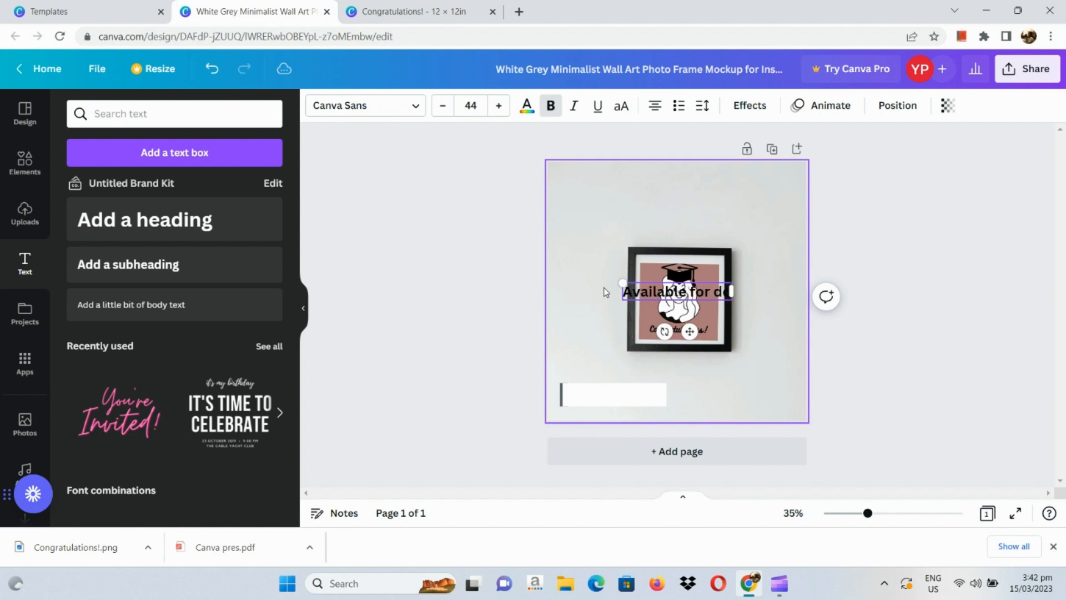
text(wnloa)
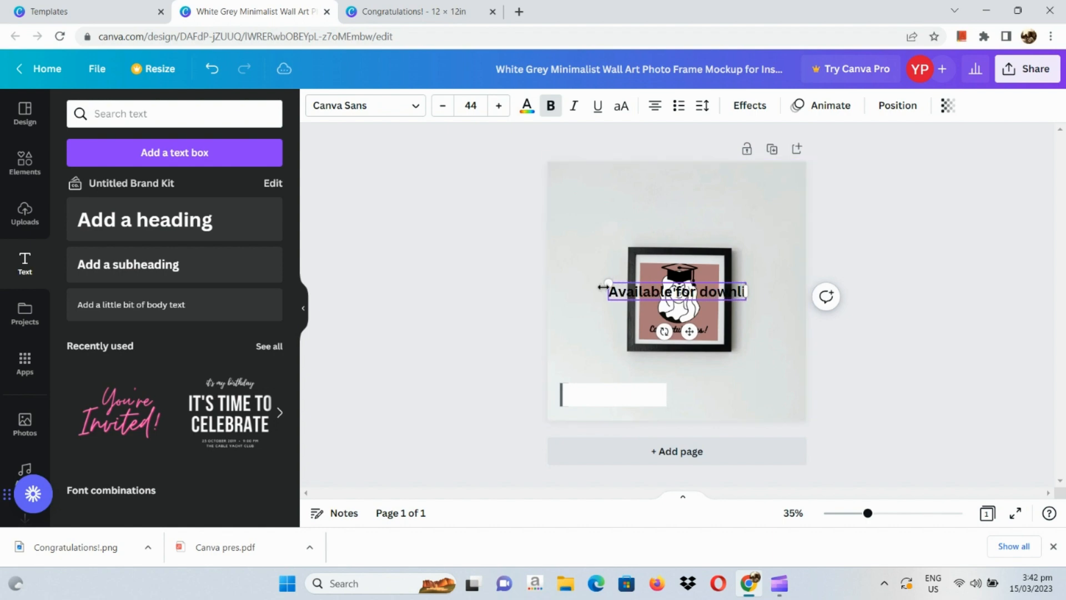
key(BackSpace)
key(BackSpace)
text(oad)
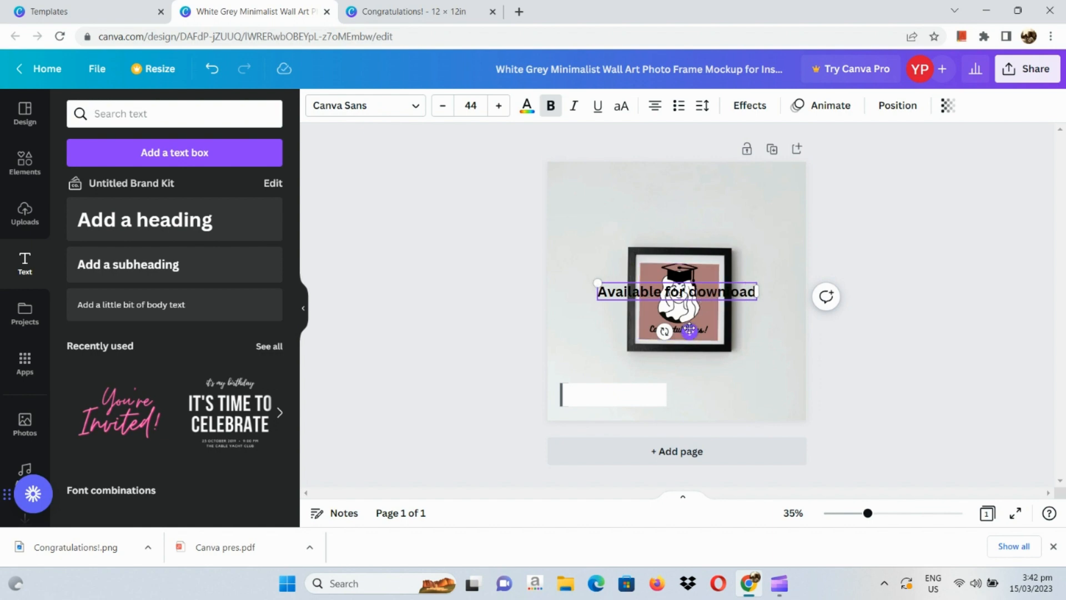
drag(688, 332, 659, 430)
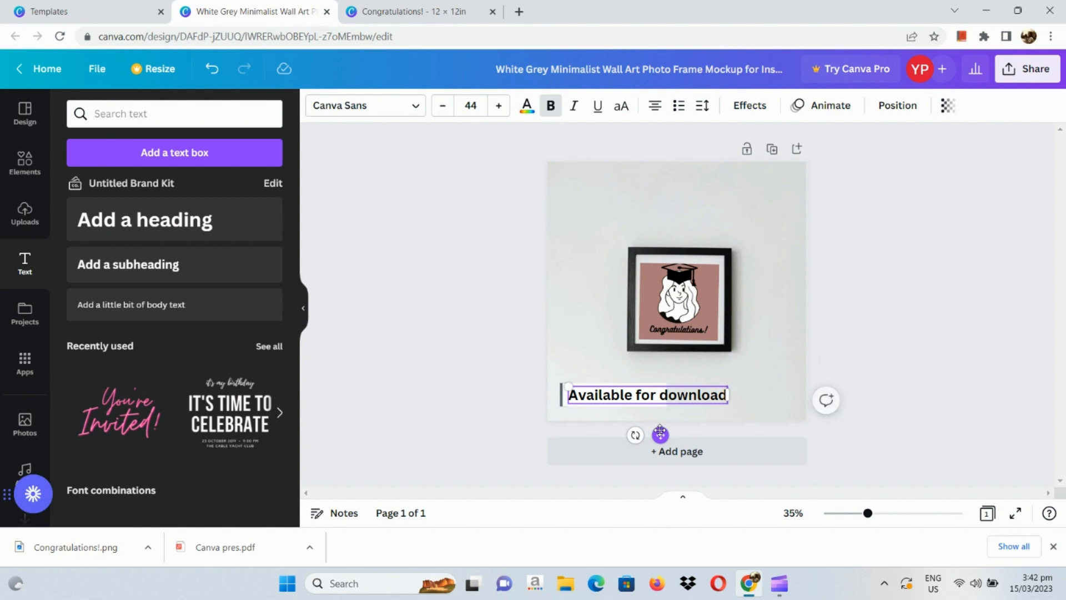
Step: Reduce the "Available for download" caption to font size 30 and align its start just inside the left end of the white label
triple_click(662, 393)
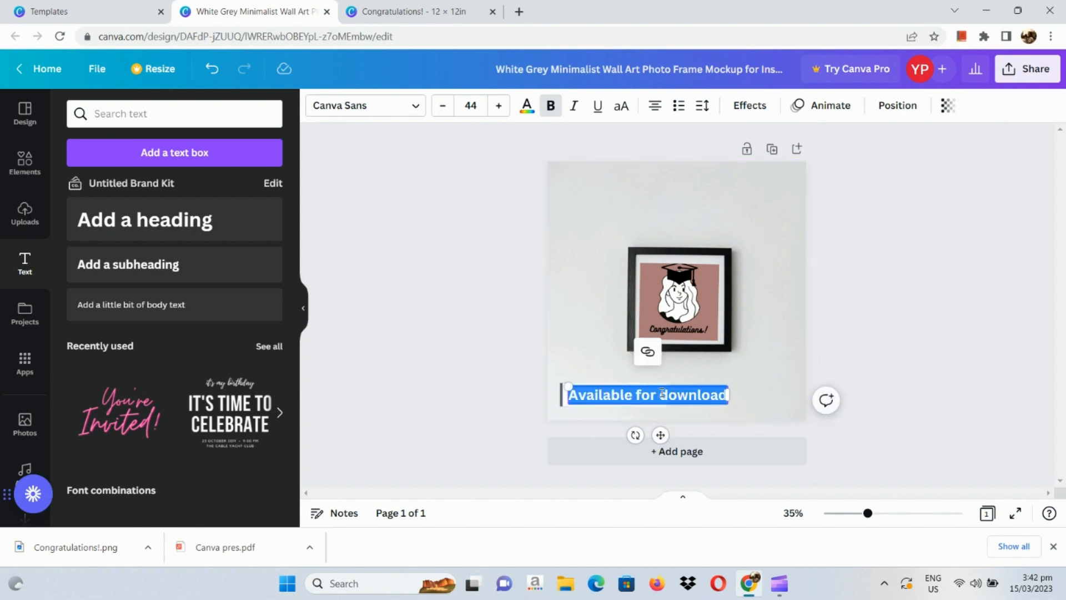
click(452, 111)
click(452, 112)
click(453, 111)
click(452, 111)
click(453, 111)
double_click(452, 111)
click(453, 111)
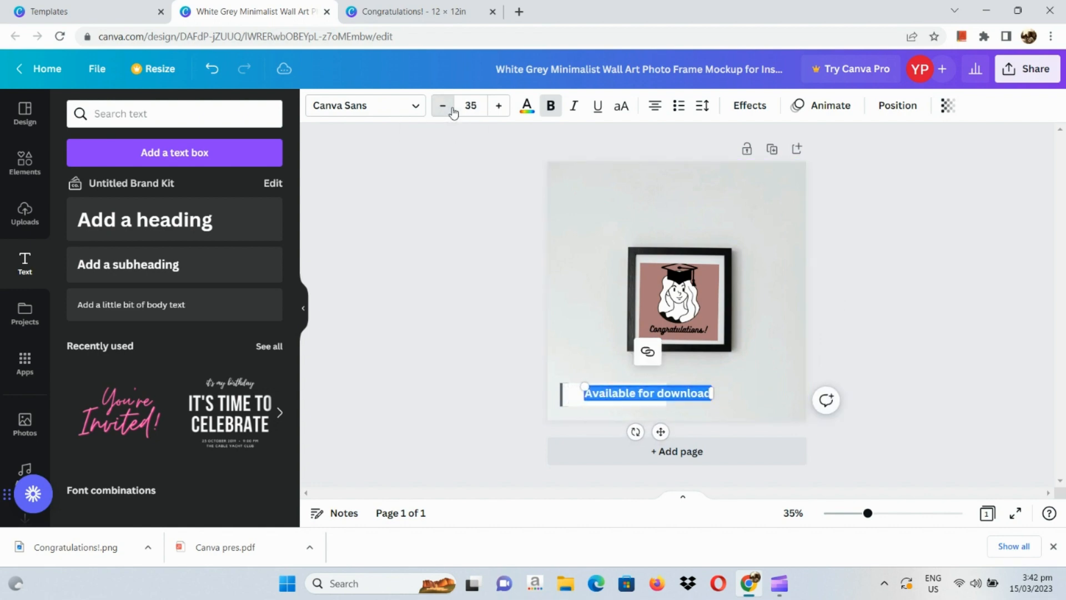
double_click(452, 111)
click(452, 111)
double_click(453, 111)
click(452, 111)
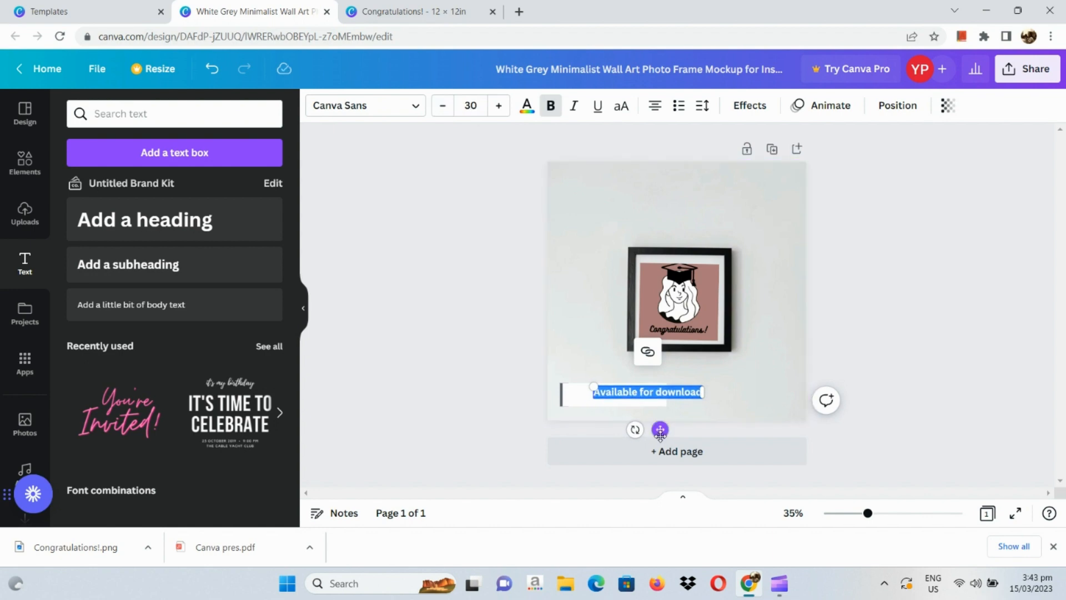
drag(660, 430, 635, 434)
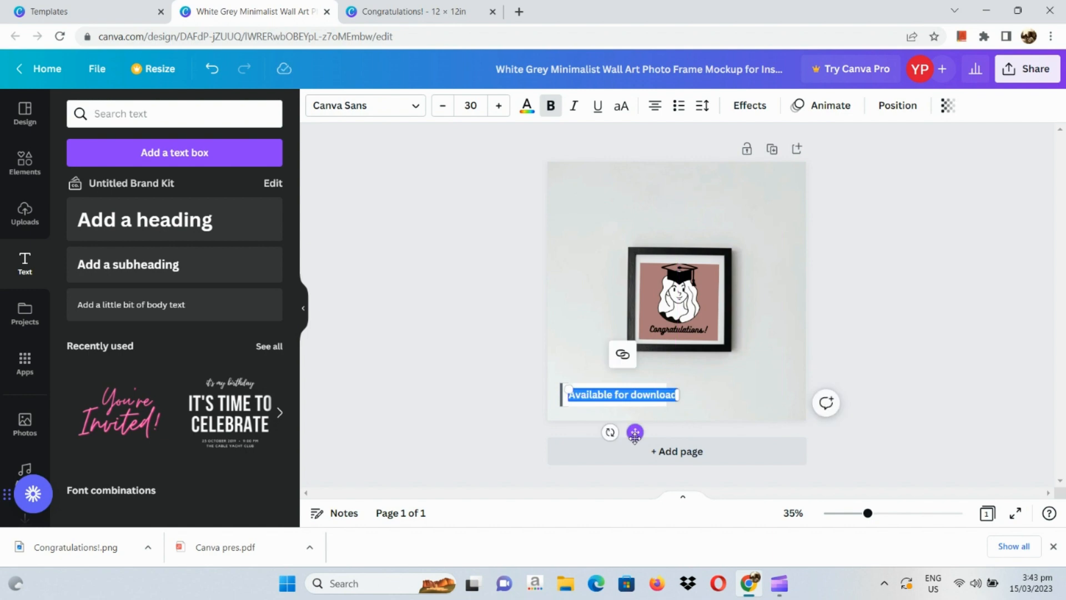
click(715, 398)
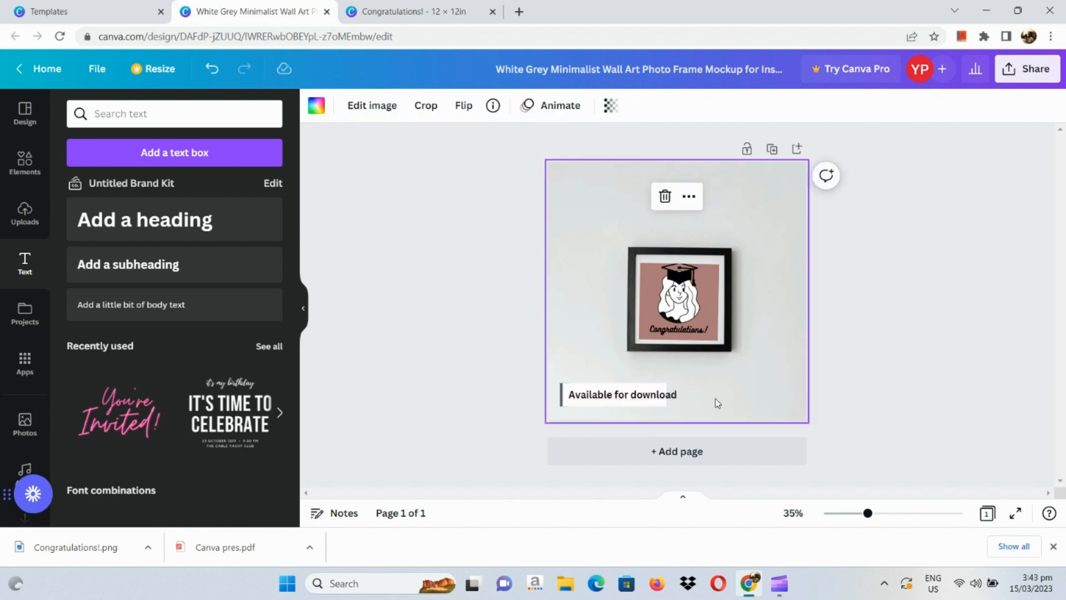
Step: Download the finished wall frame mock-up as a PNG
click(1035, 72)
scroll(881, 410, down, 1)
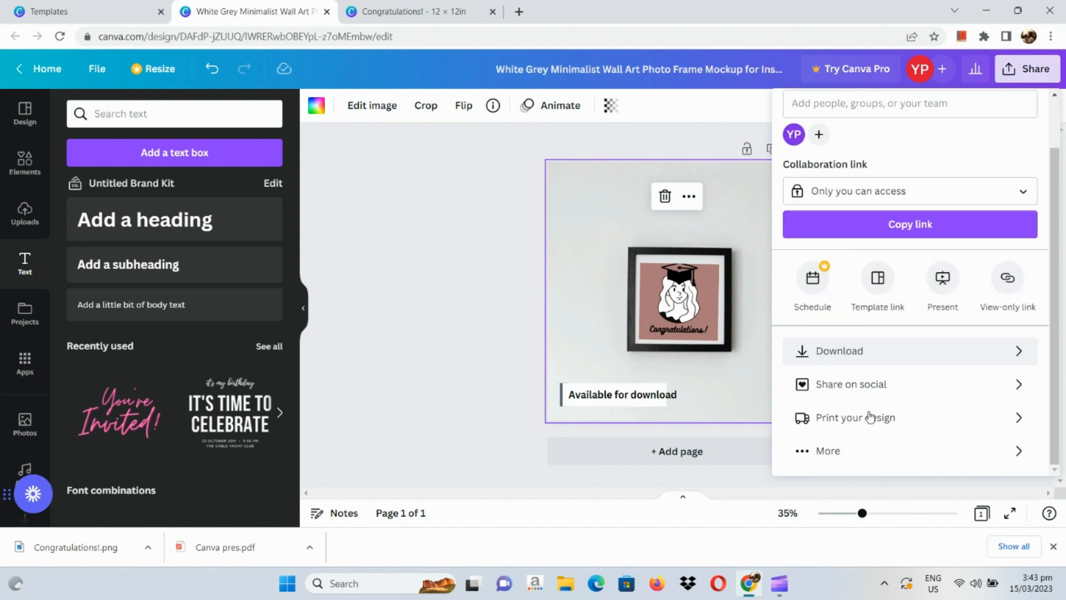
click(882, 365)
click(876, 337)
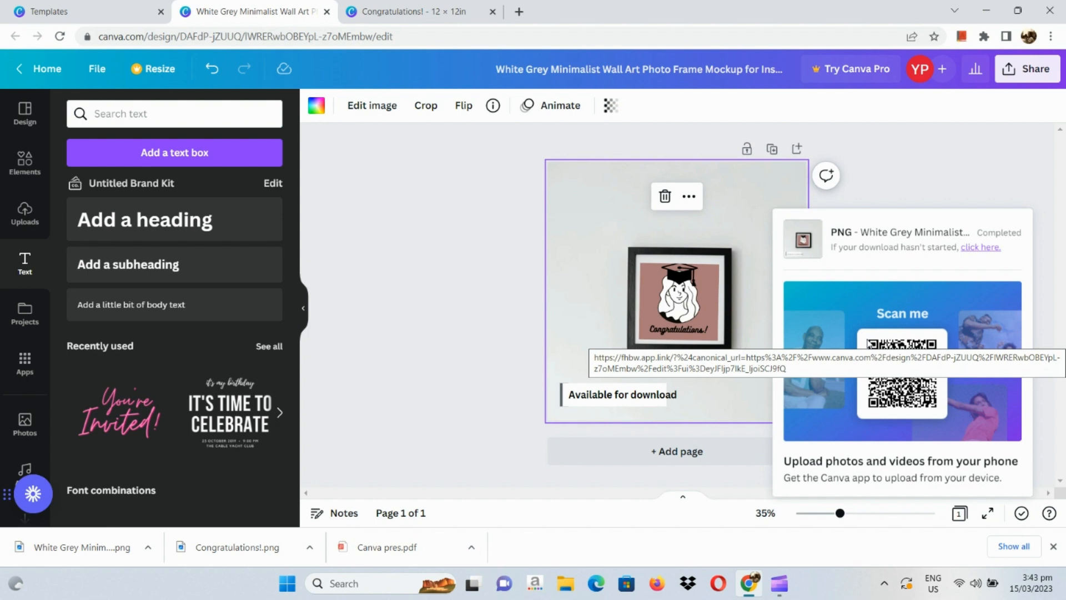
click(784, 587)
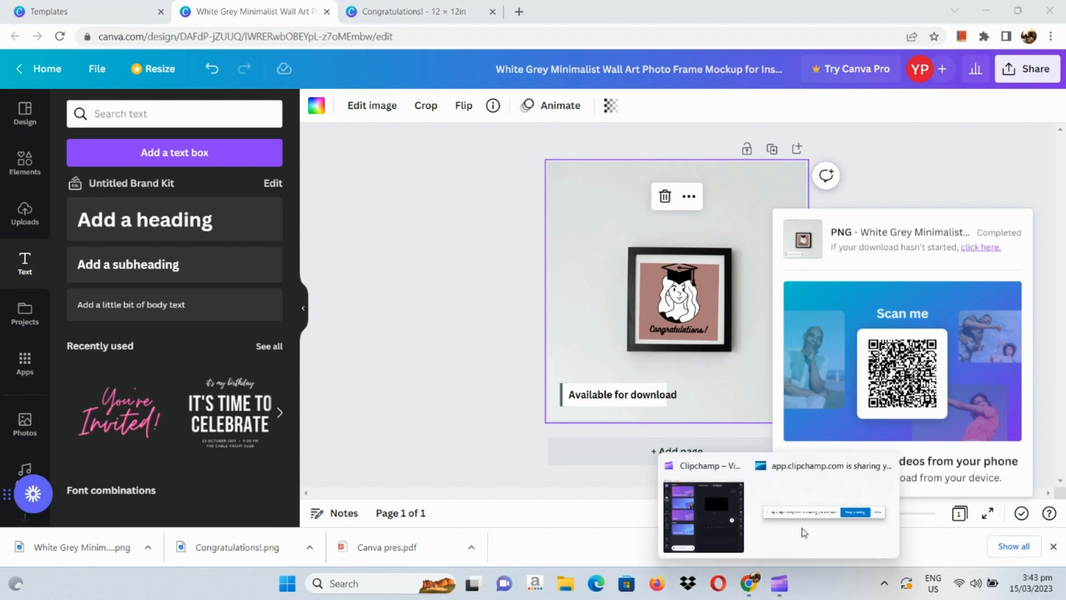